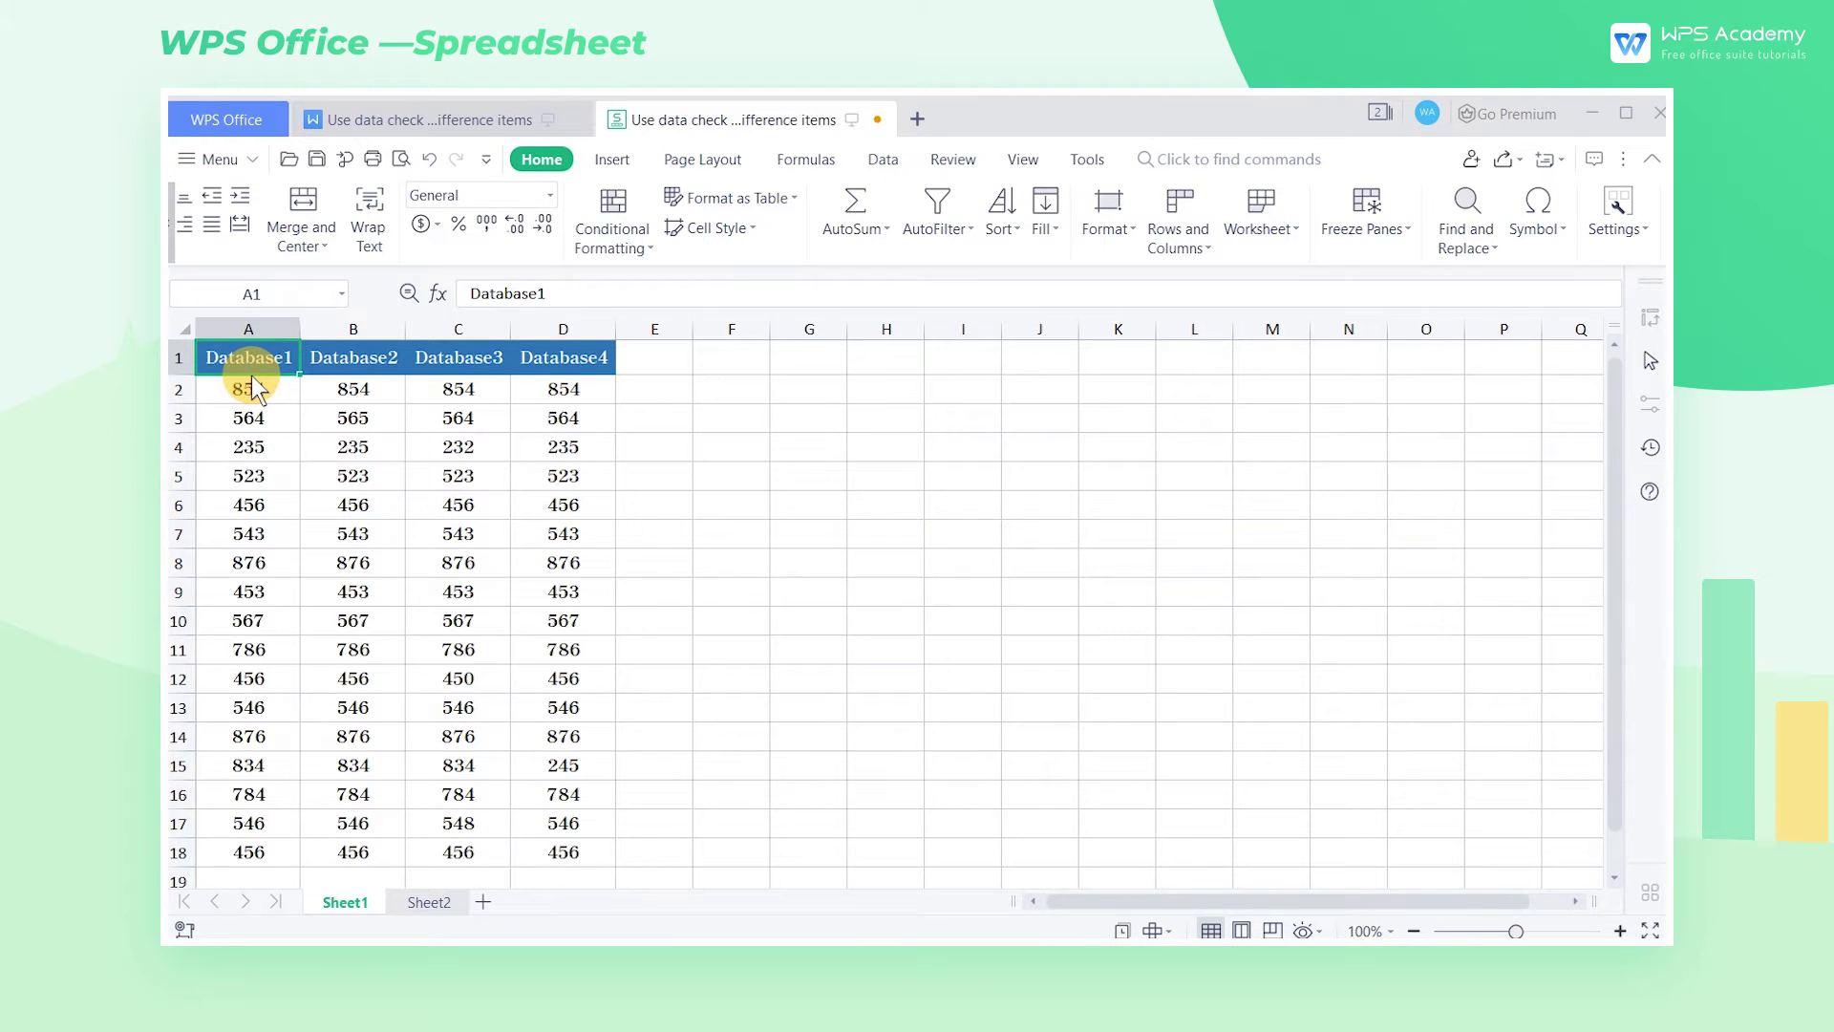
Select A2:D18 and use Go To Row differences to pick out B3, C4, C12, D15 and C17
drag(246, 364, 552, 362)
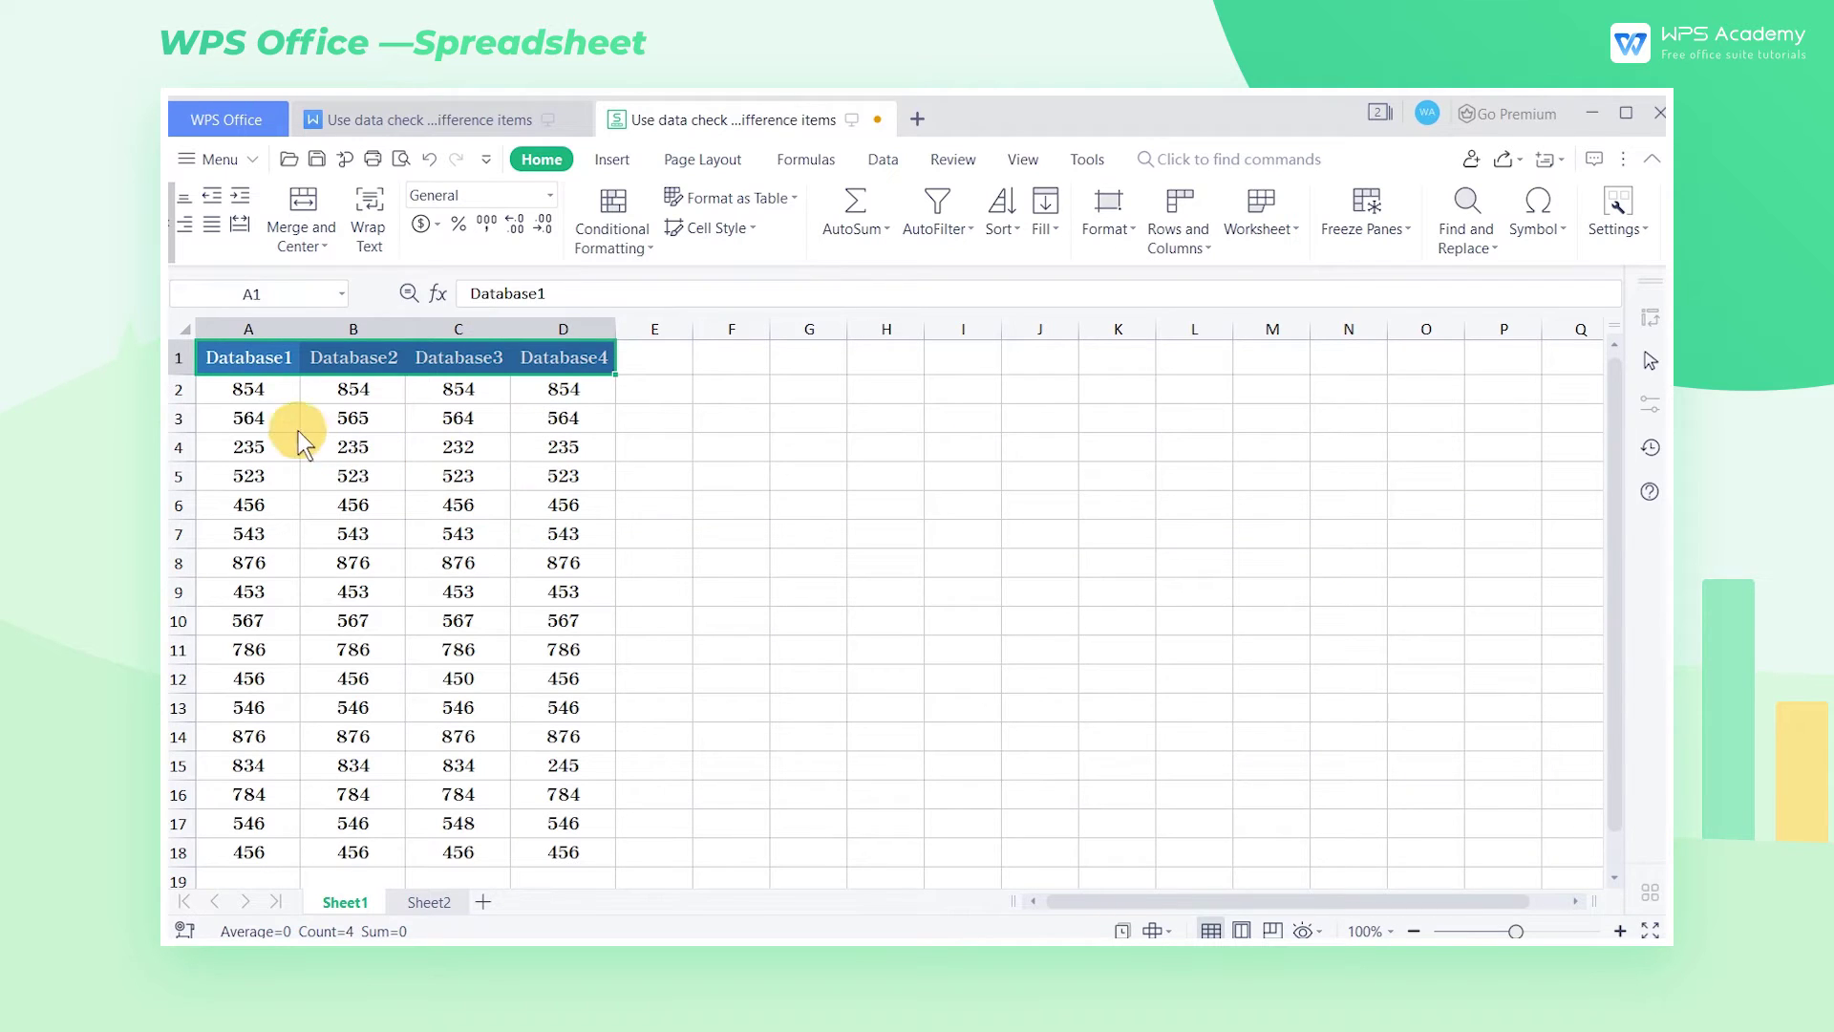
click(280, 394)
drag(270, 391, 565, 851)
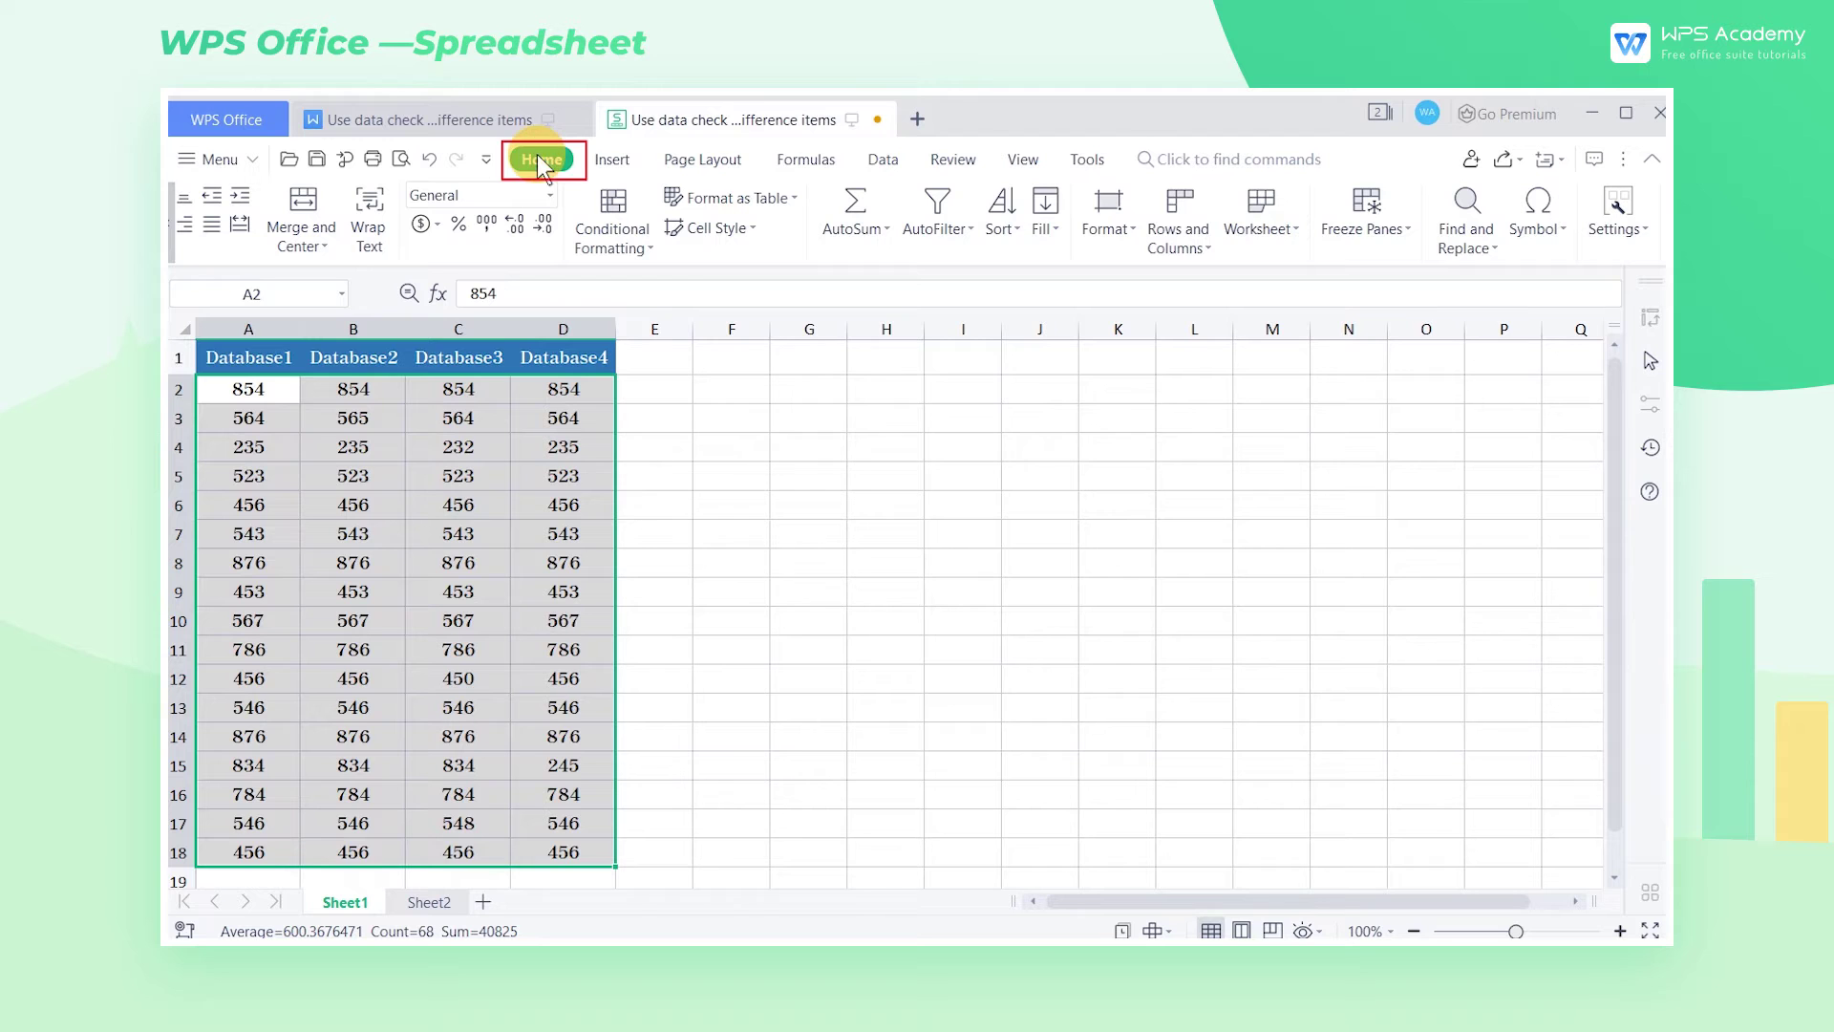
click(1445, 249)
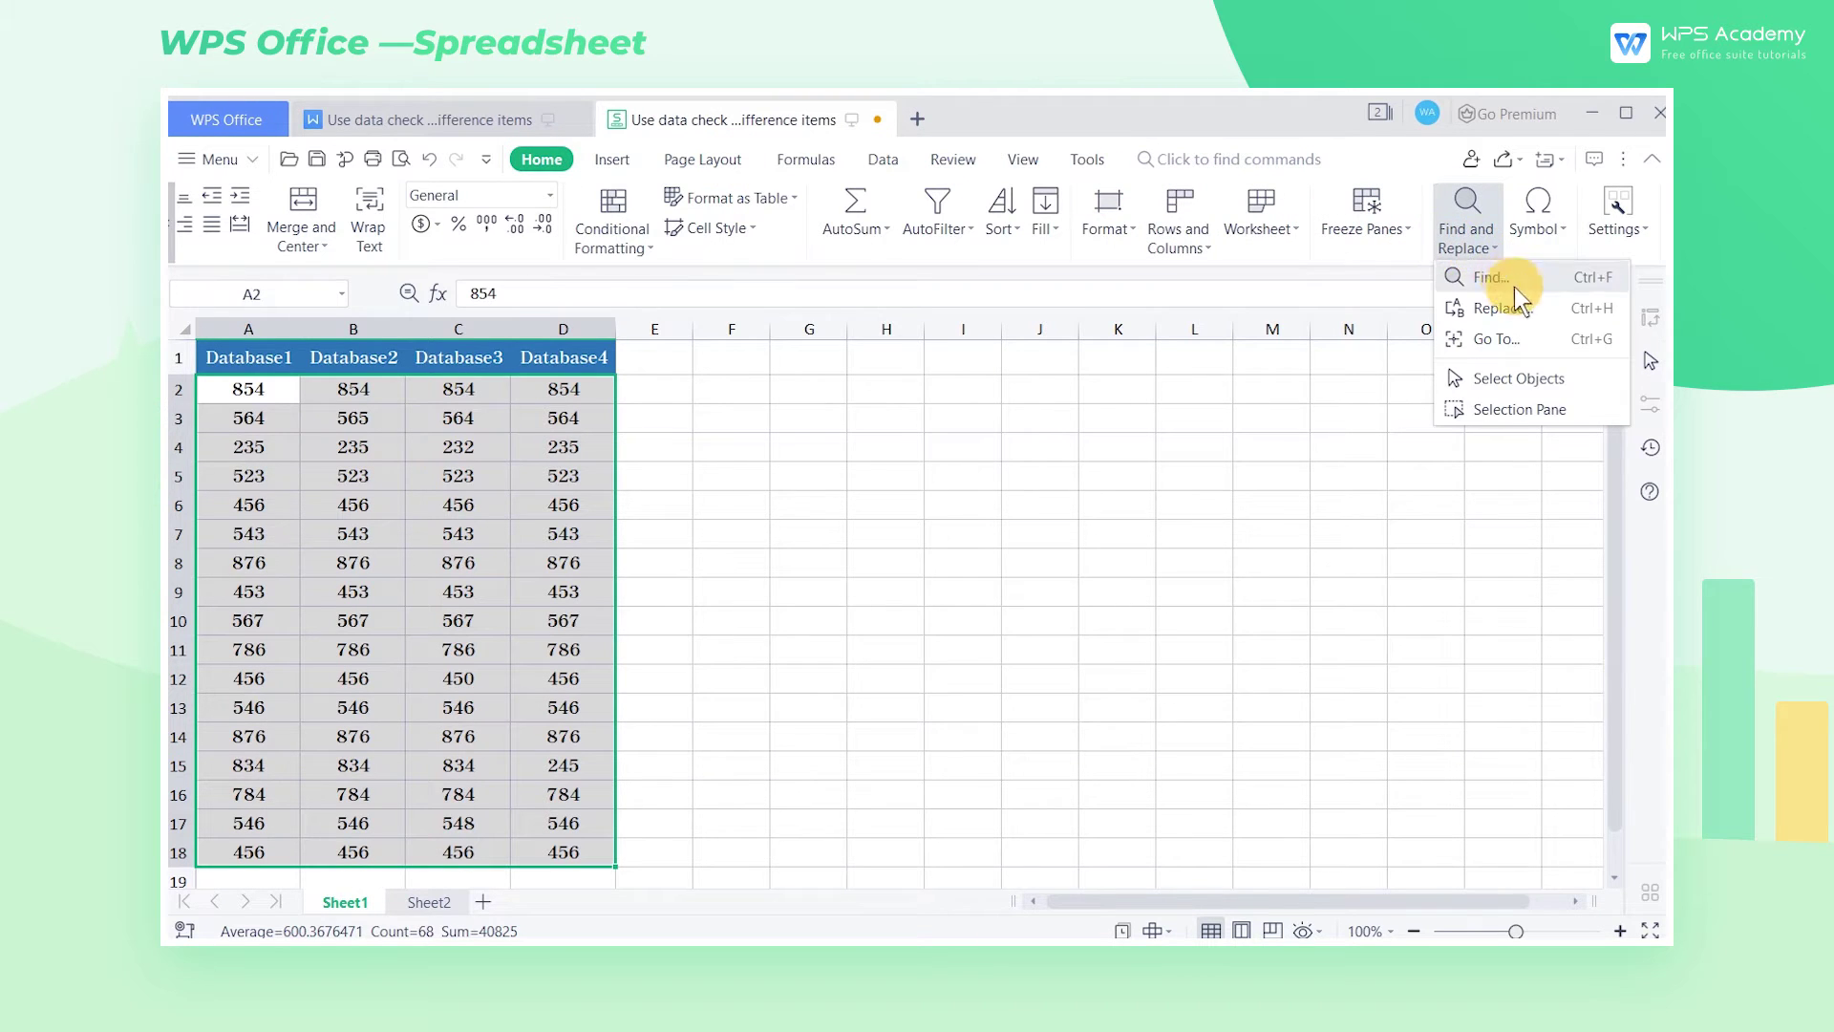
click(1531, 344)
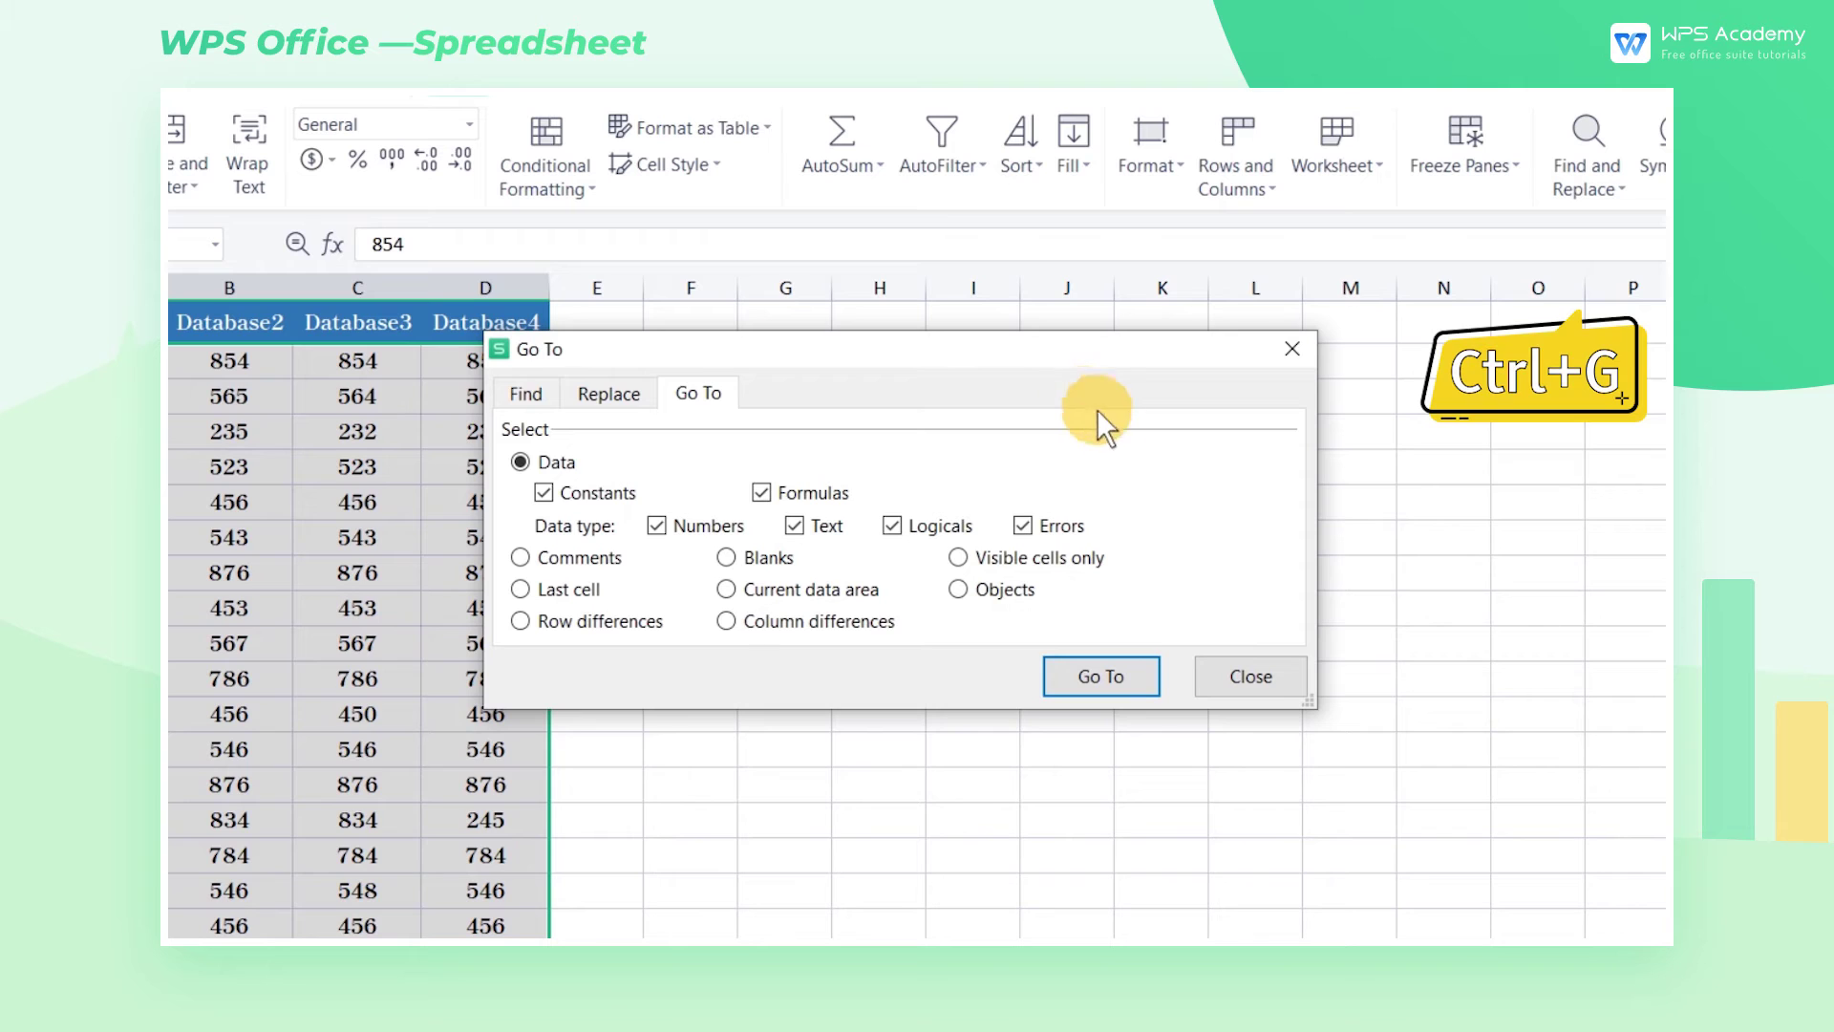
click(525, 632)
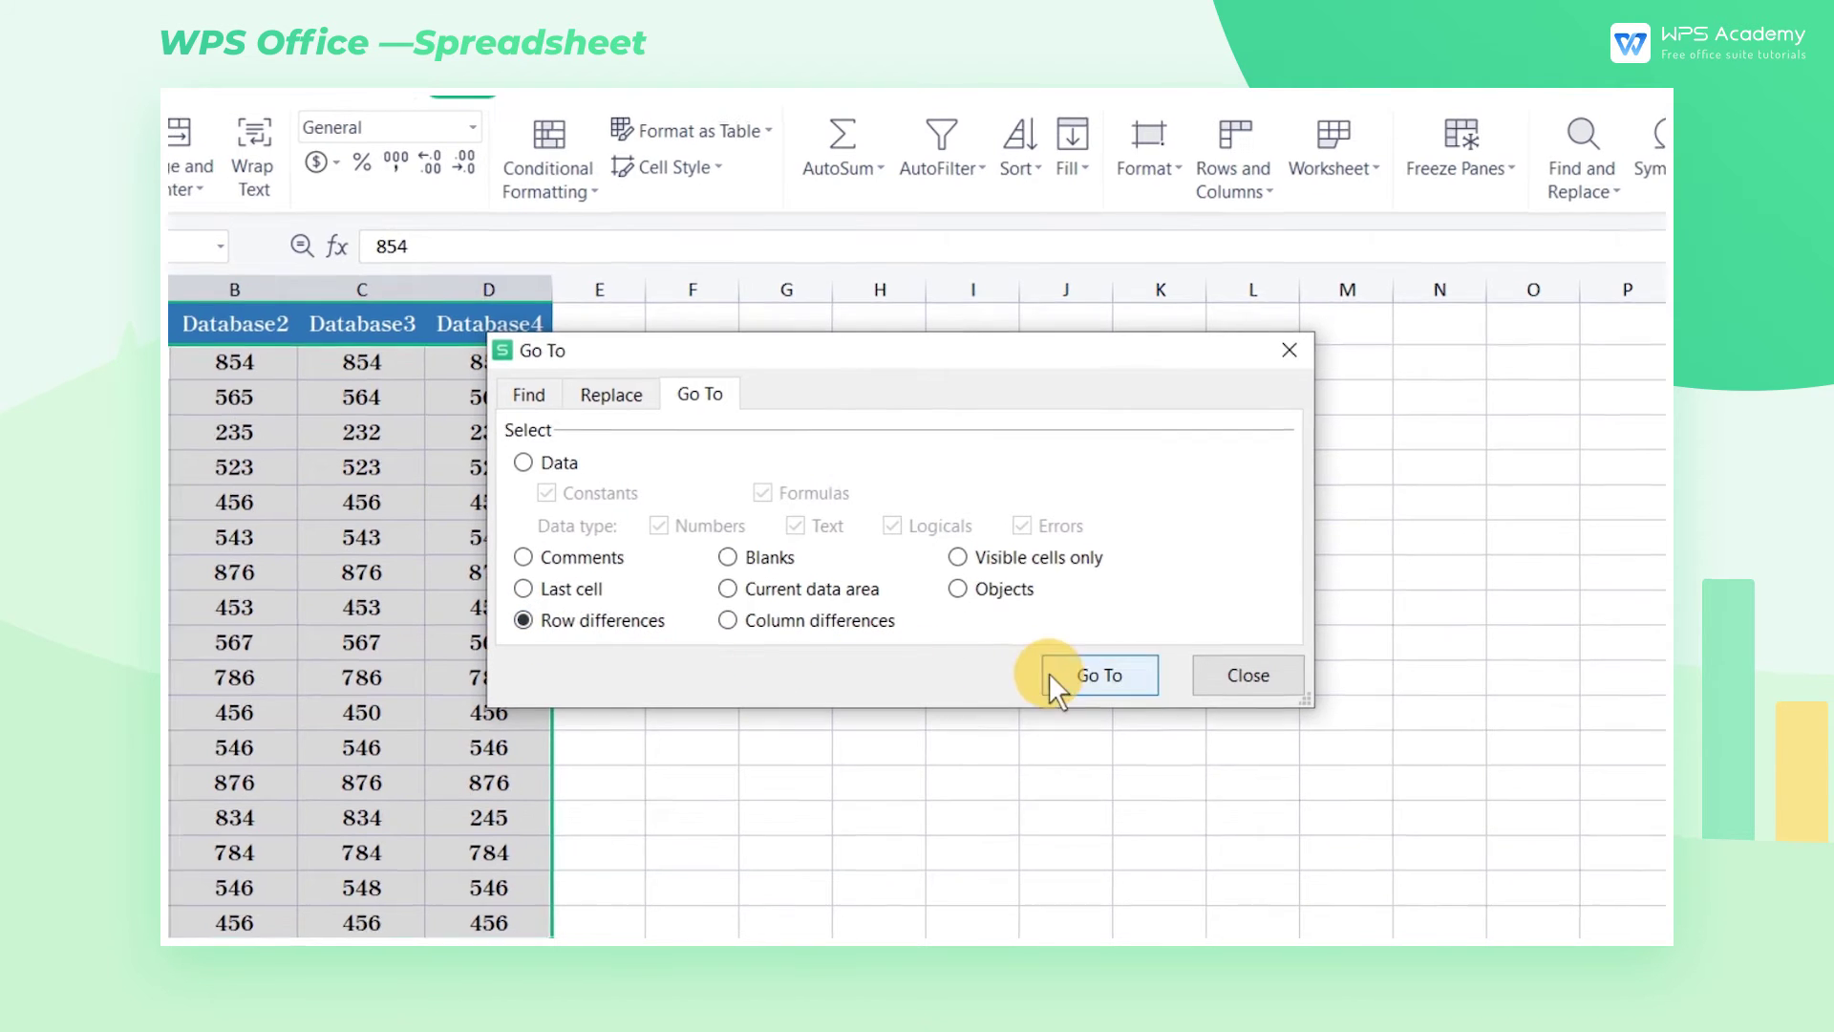
click(1062, 676)
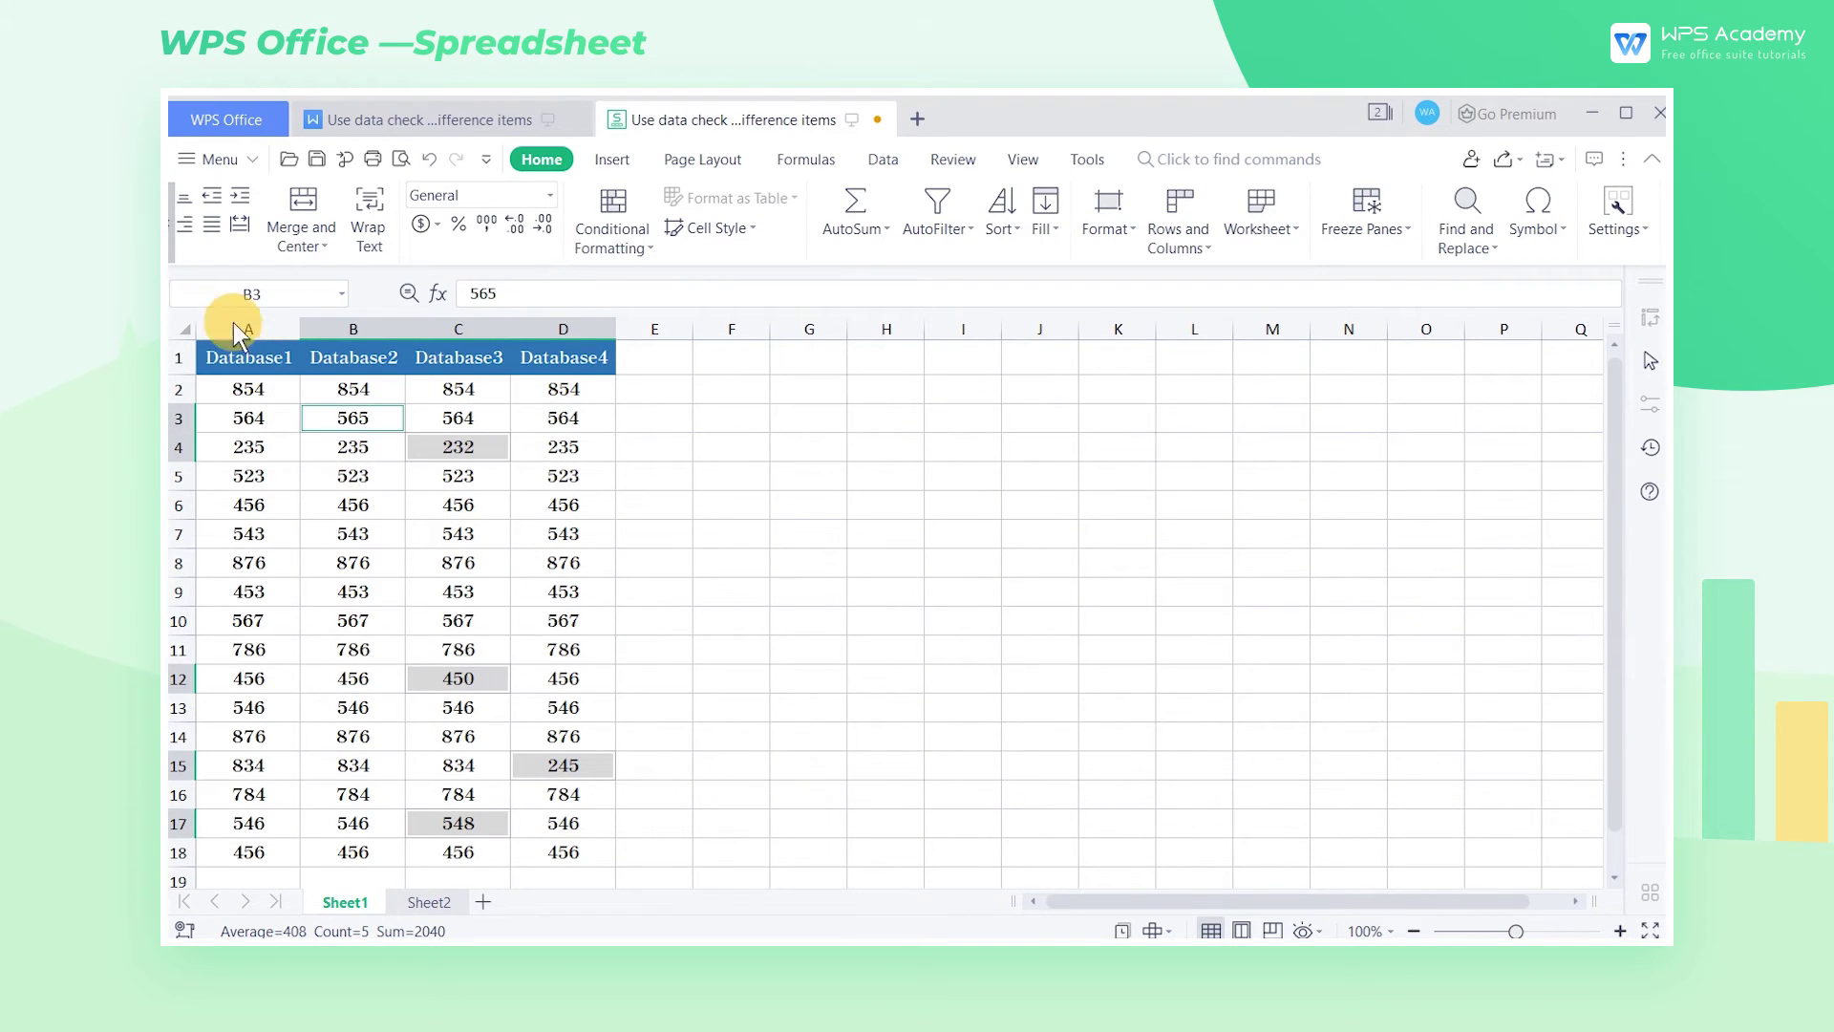
Fill the five differing cells (565, 232, 450, 245, 548) yellow, then deselect
click(176, 244)
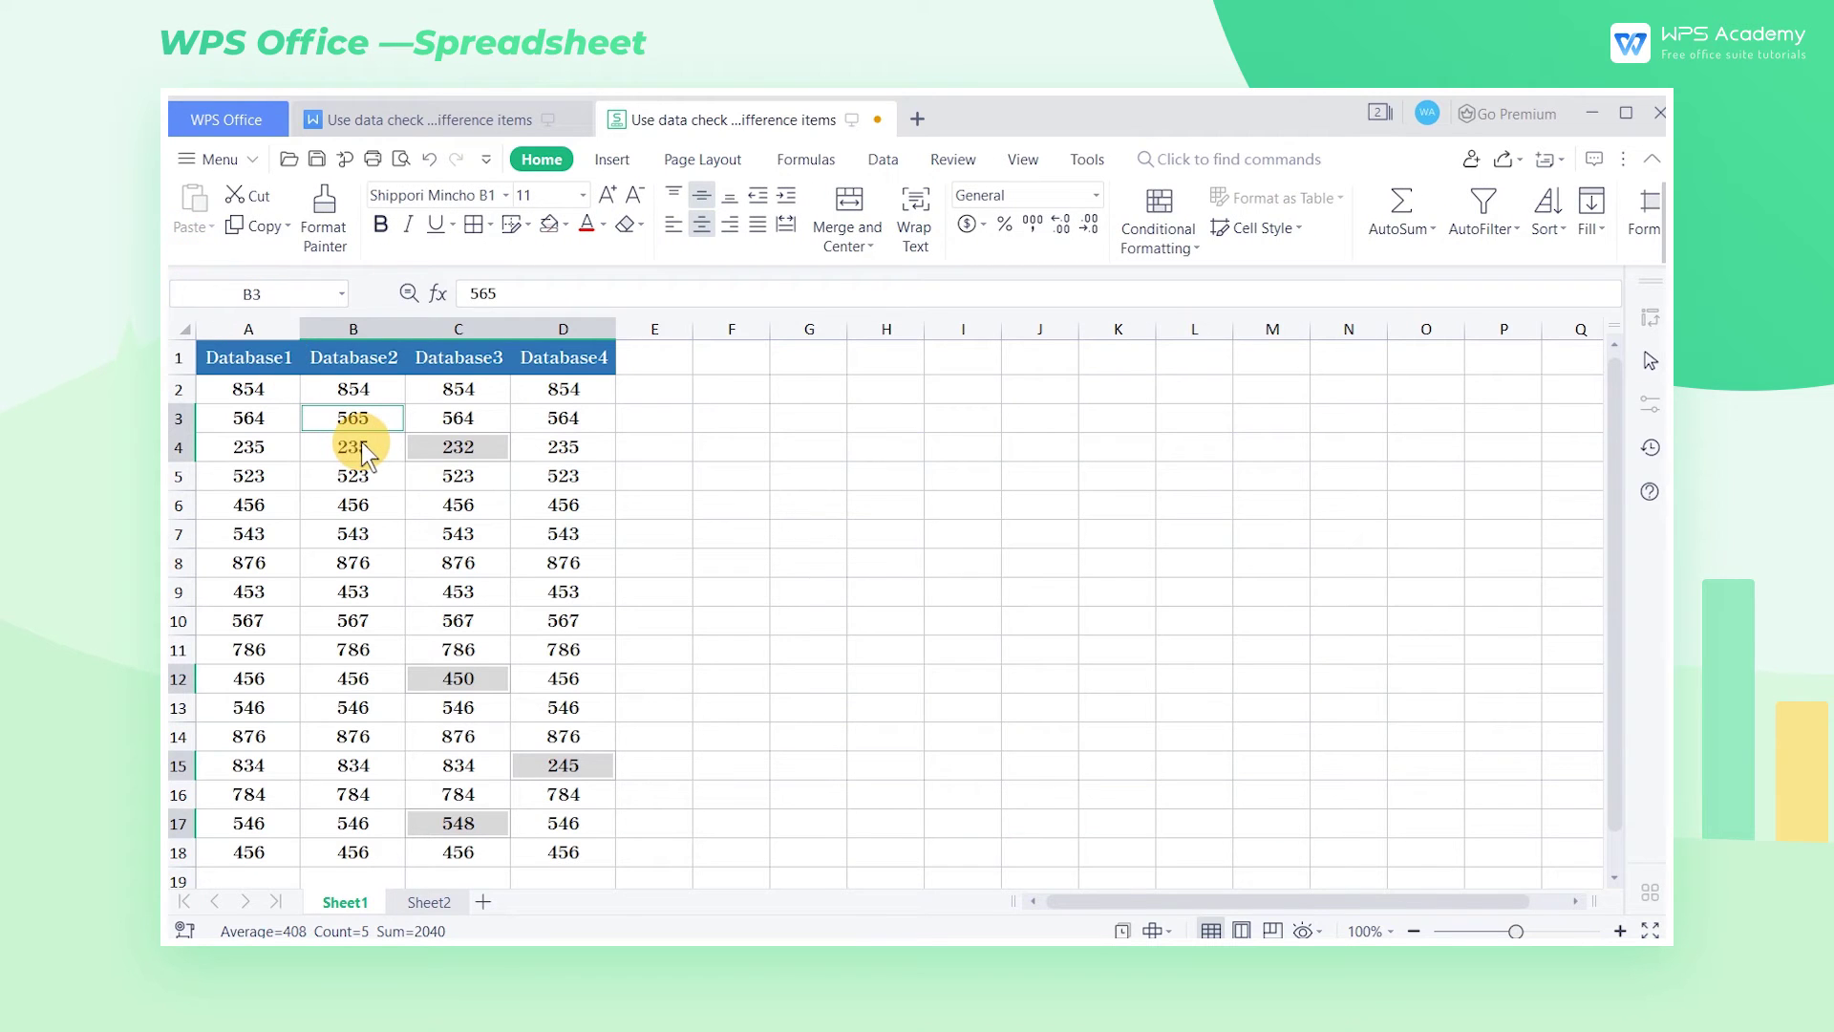
click(564, 228)
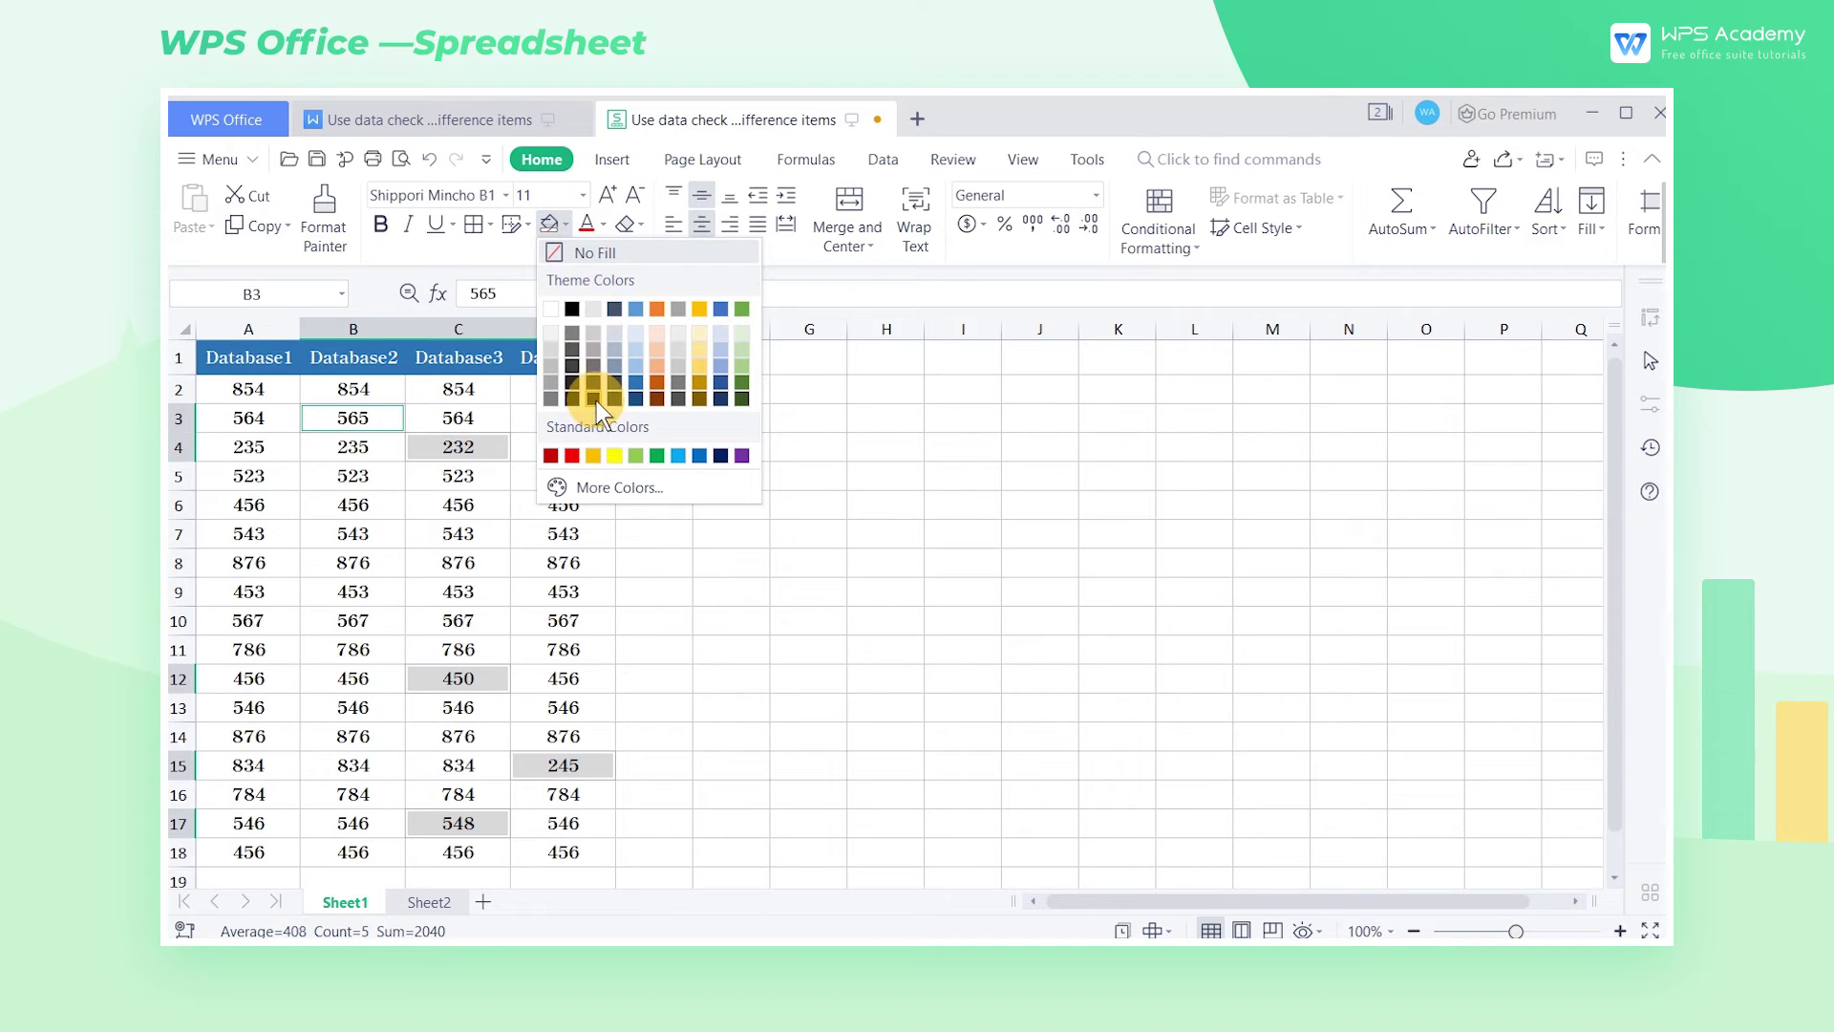
click(595, 455)
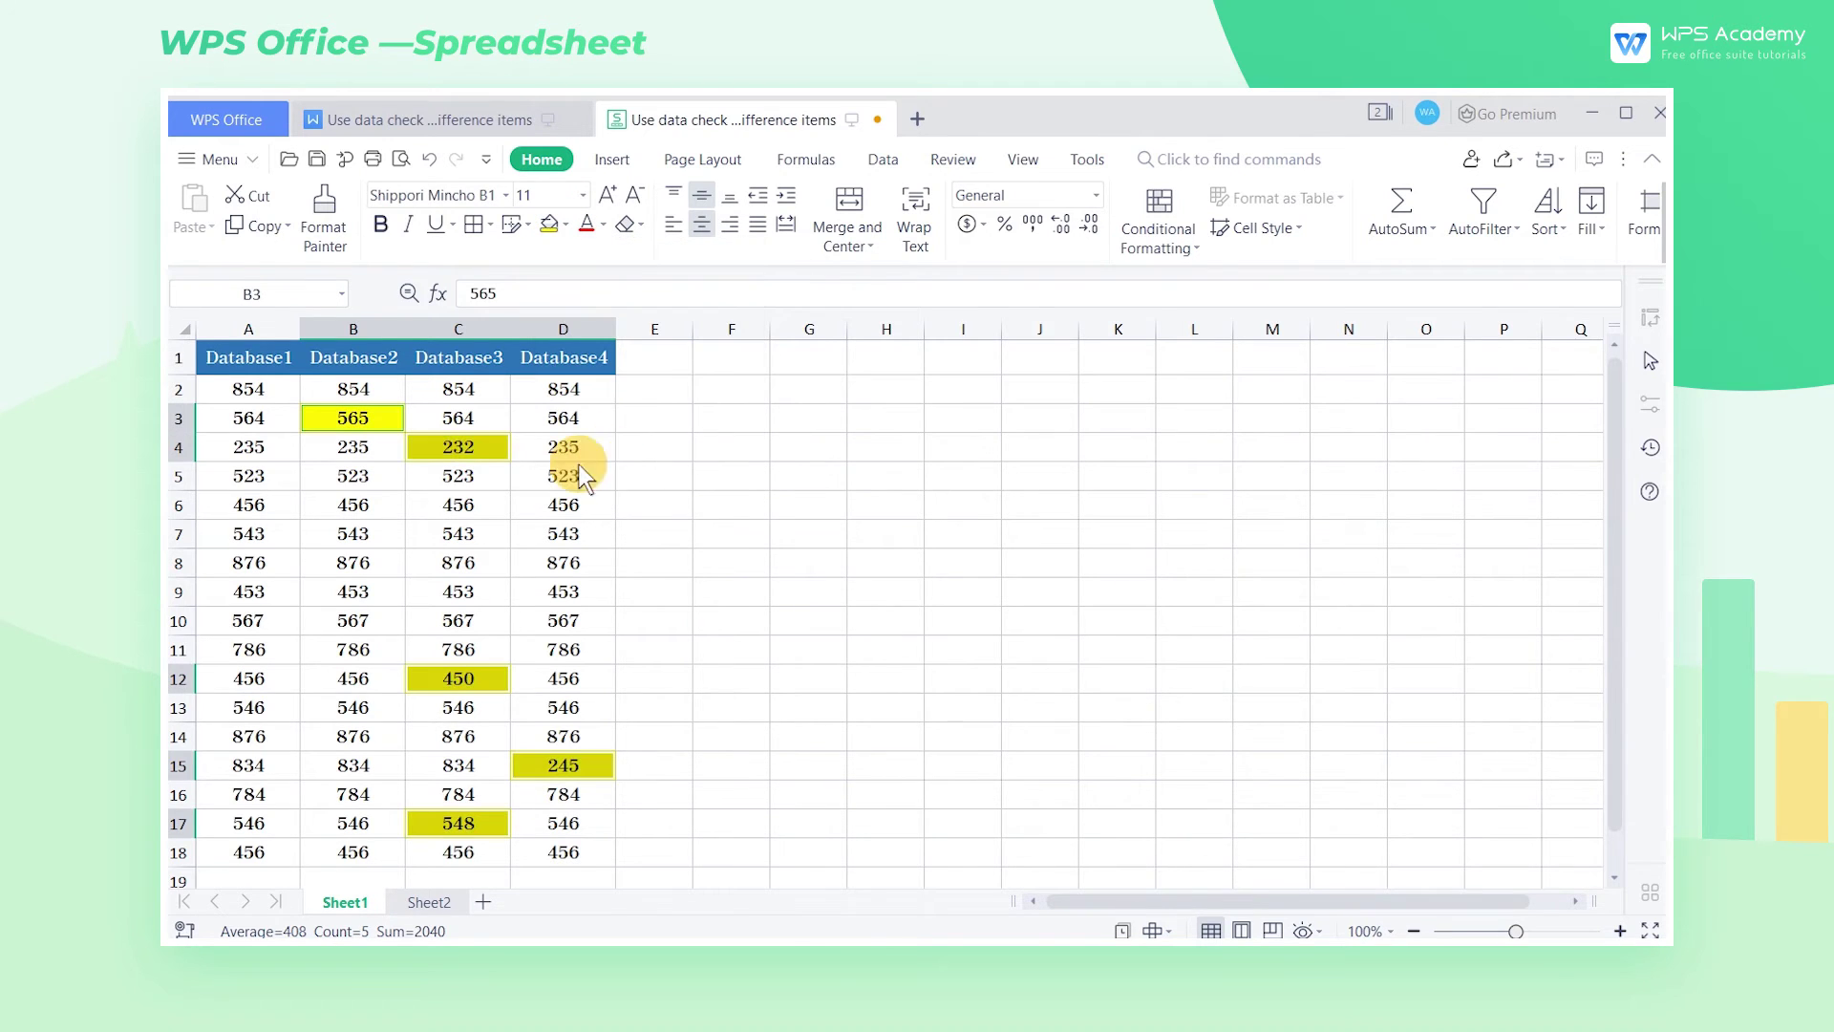
click(459, 426)
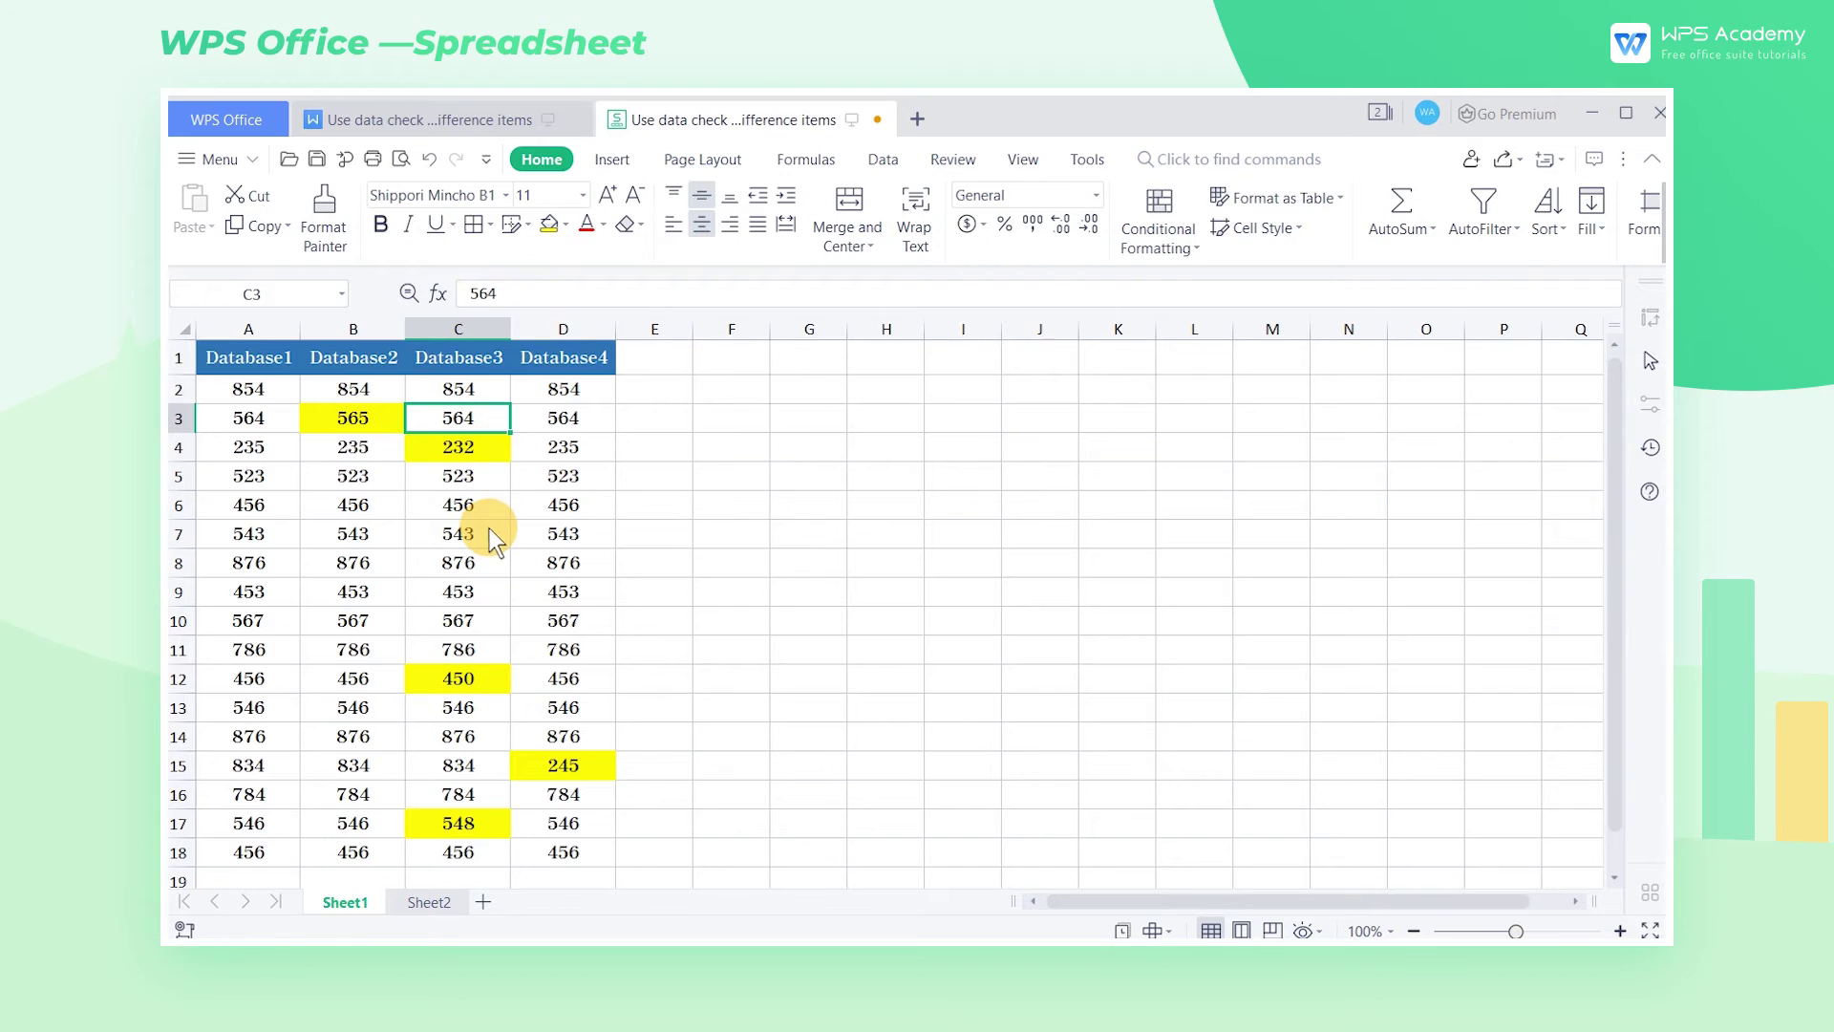
Undo the yellow fill, copy Sheet1's A2:D18 and switch to Sheet2
click(429, 159)
drag(254, 390, 556, 858)
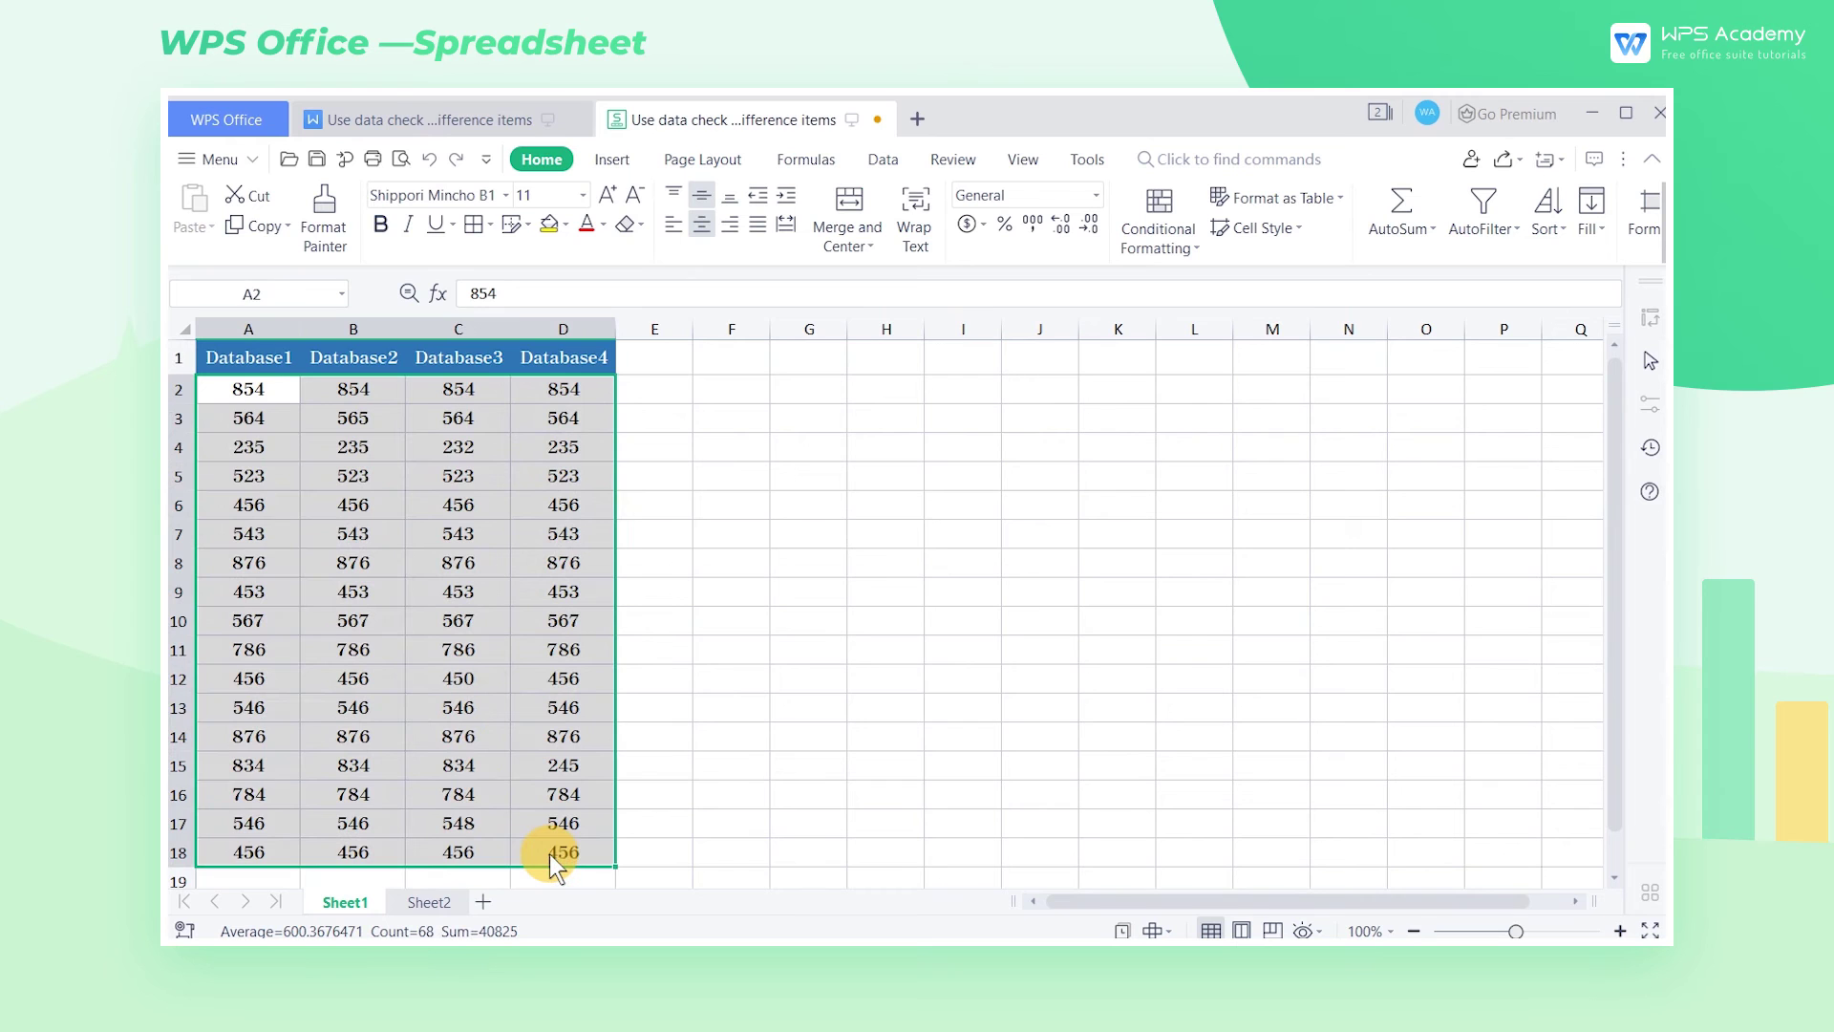
key(ctrl+c)
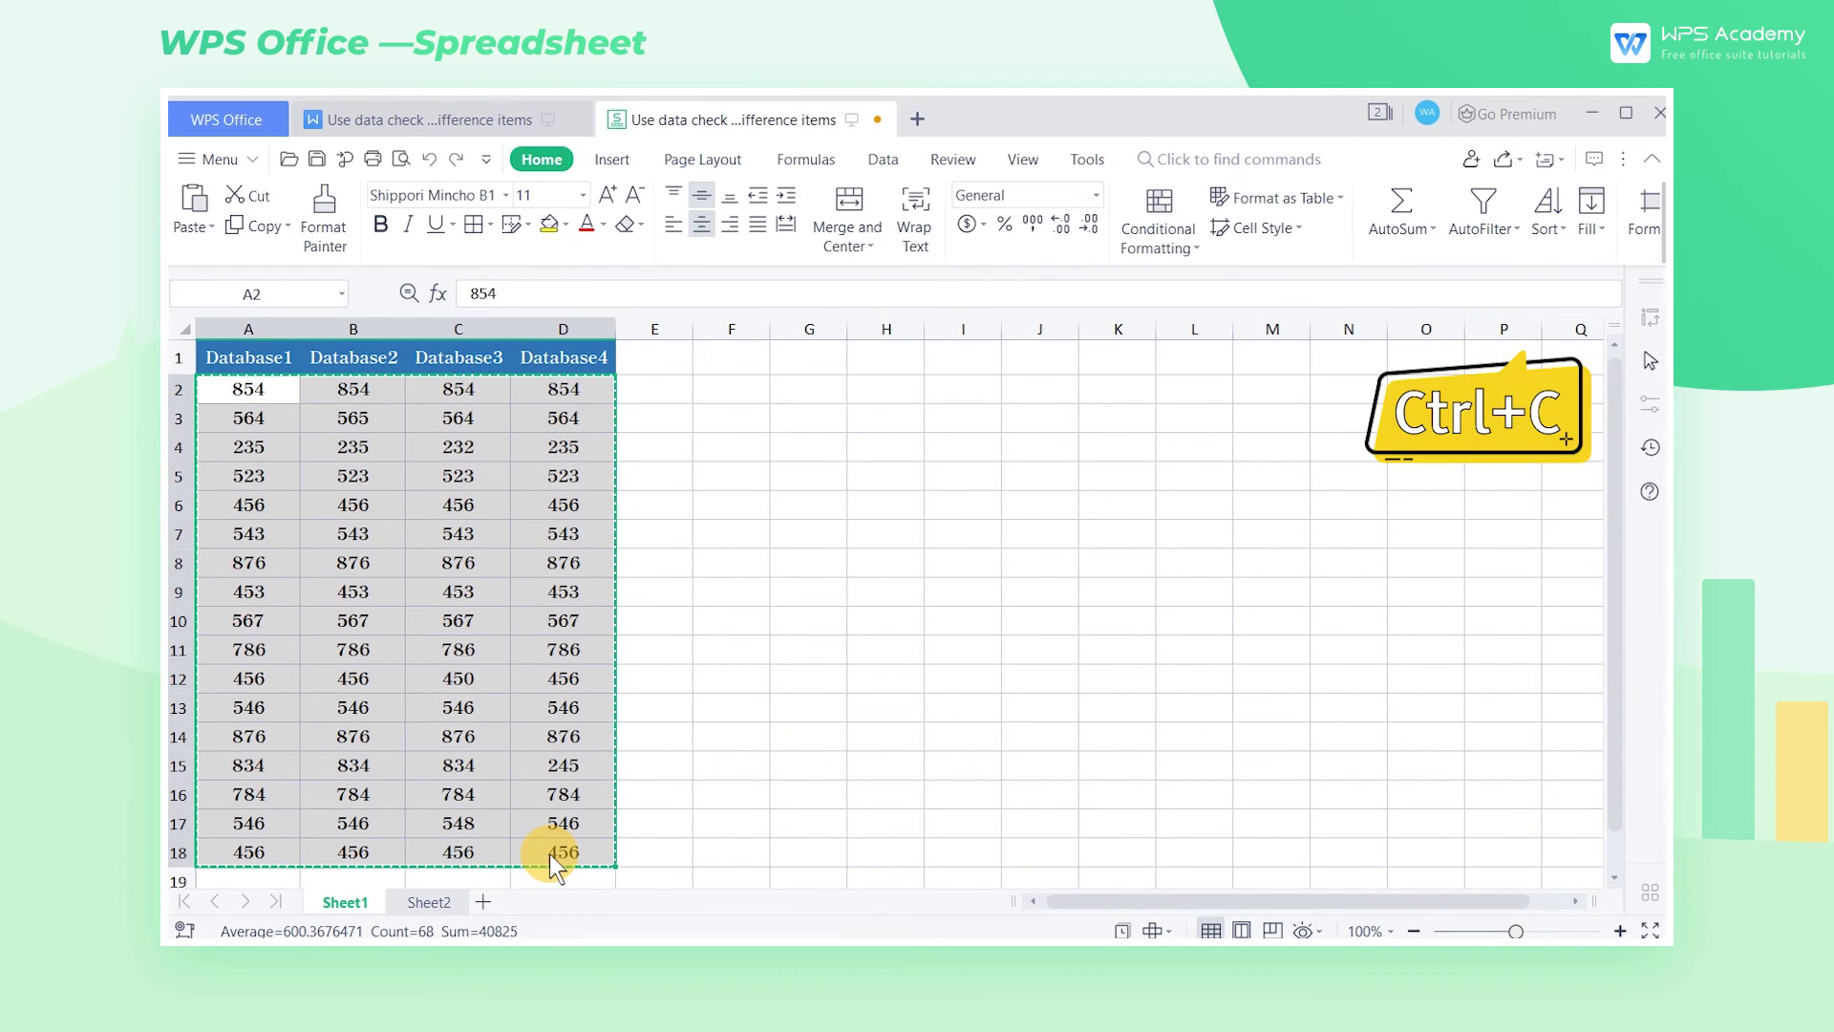
click(428, 902)
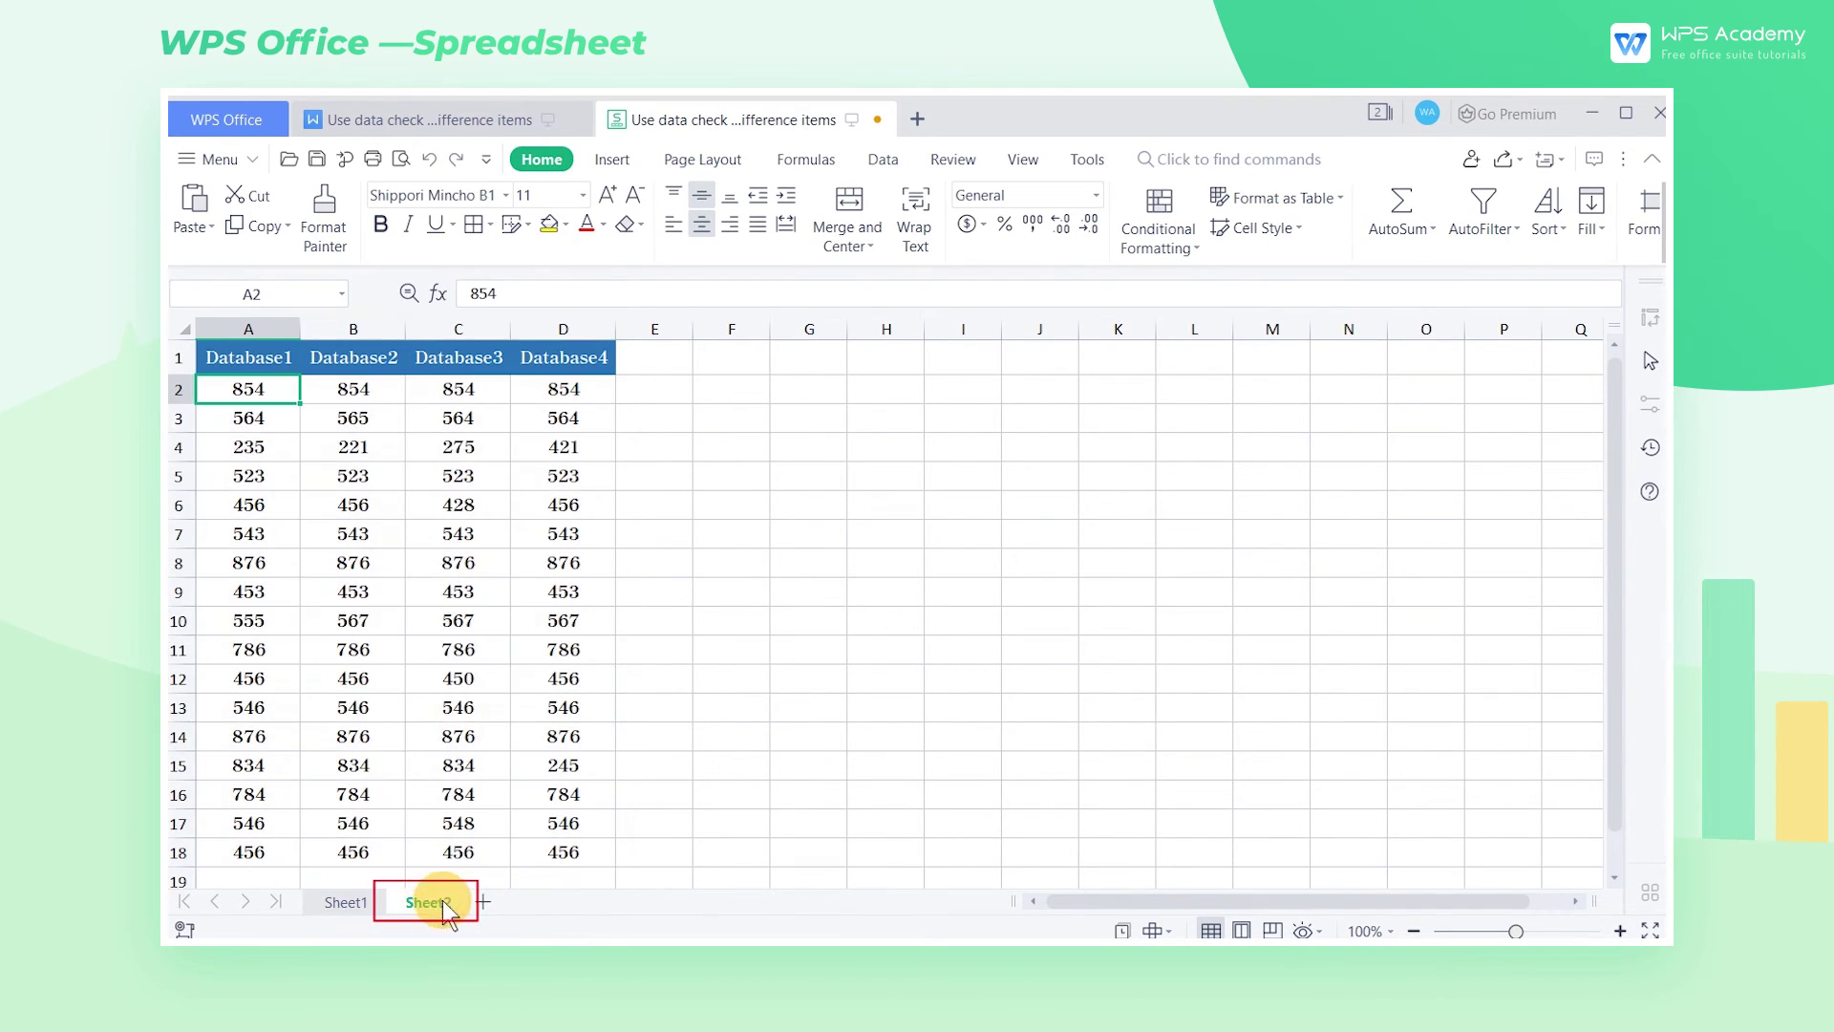
Paste Special with Subtract at Sheet2 A2, leaving differences like -14, 43, 186, -28
right_click(237, 396)
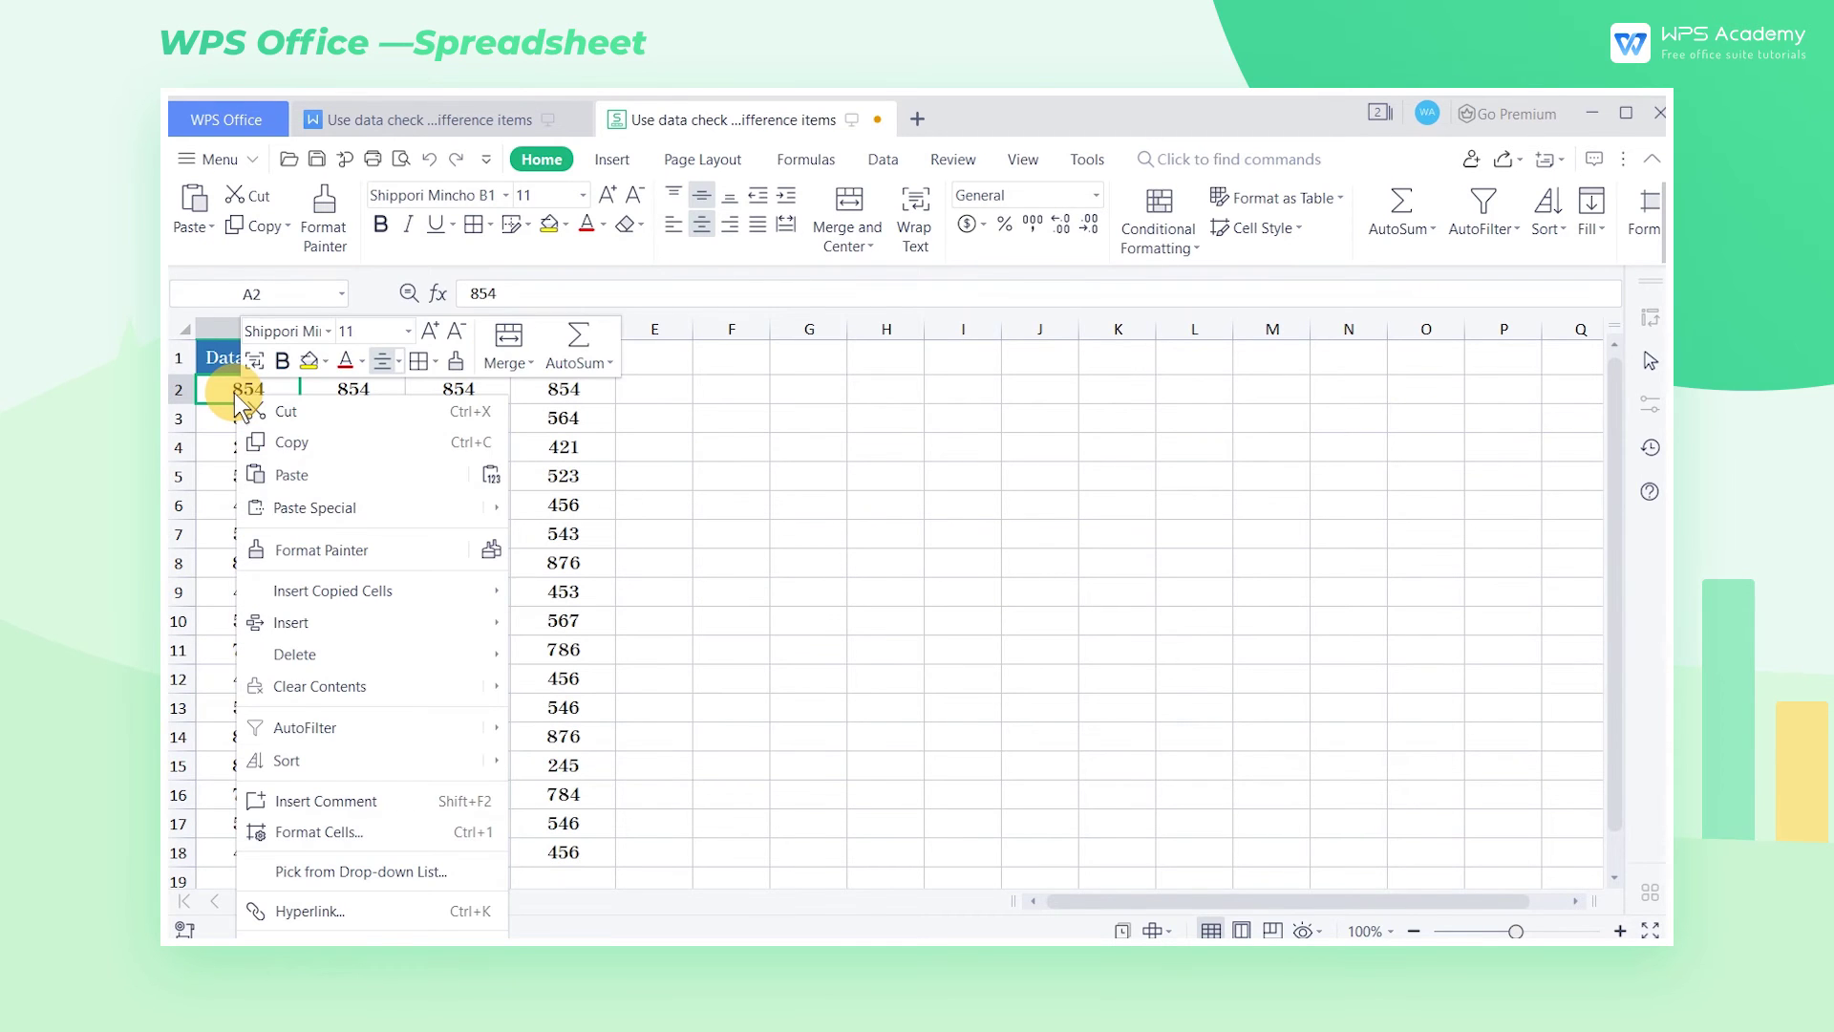
click(359, 509)
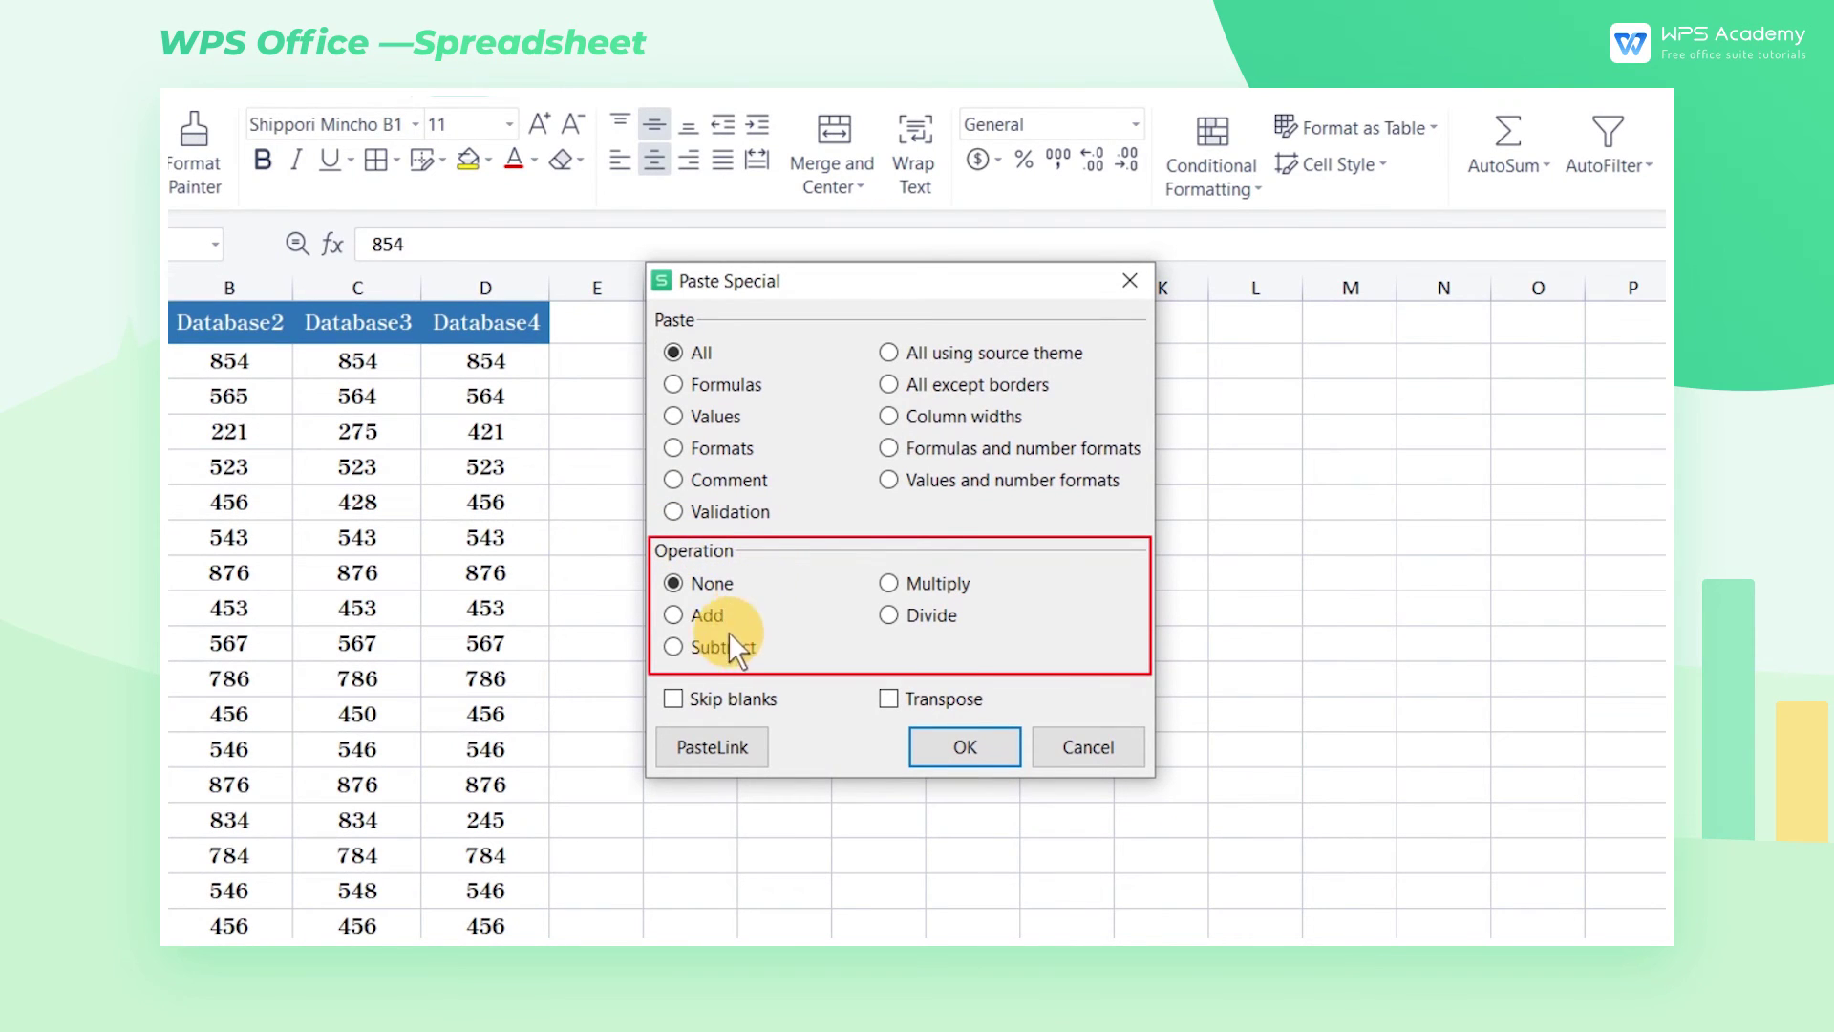
click(673, 649)
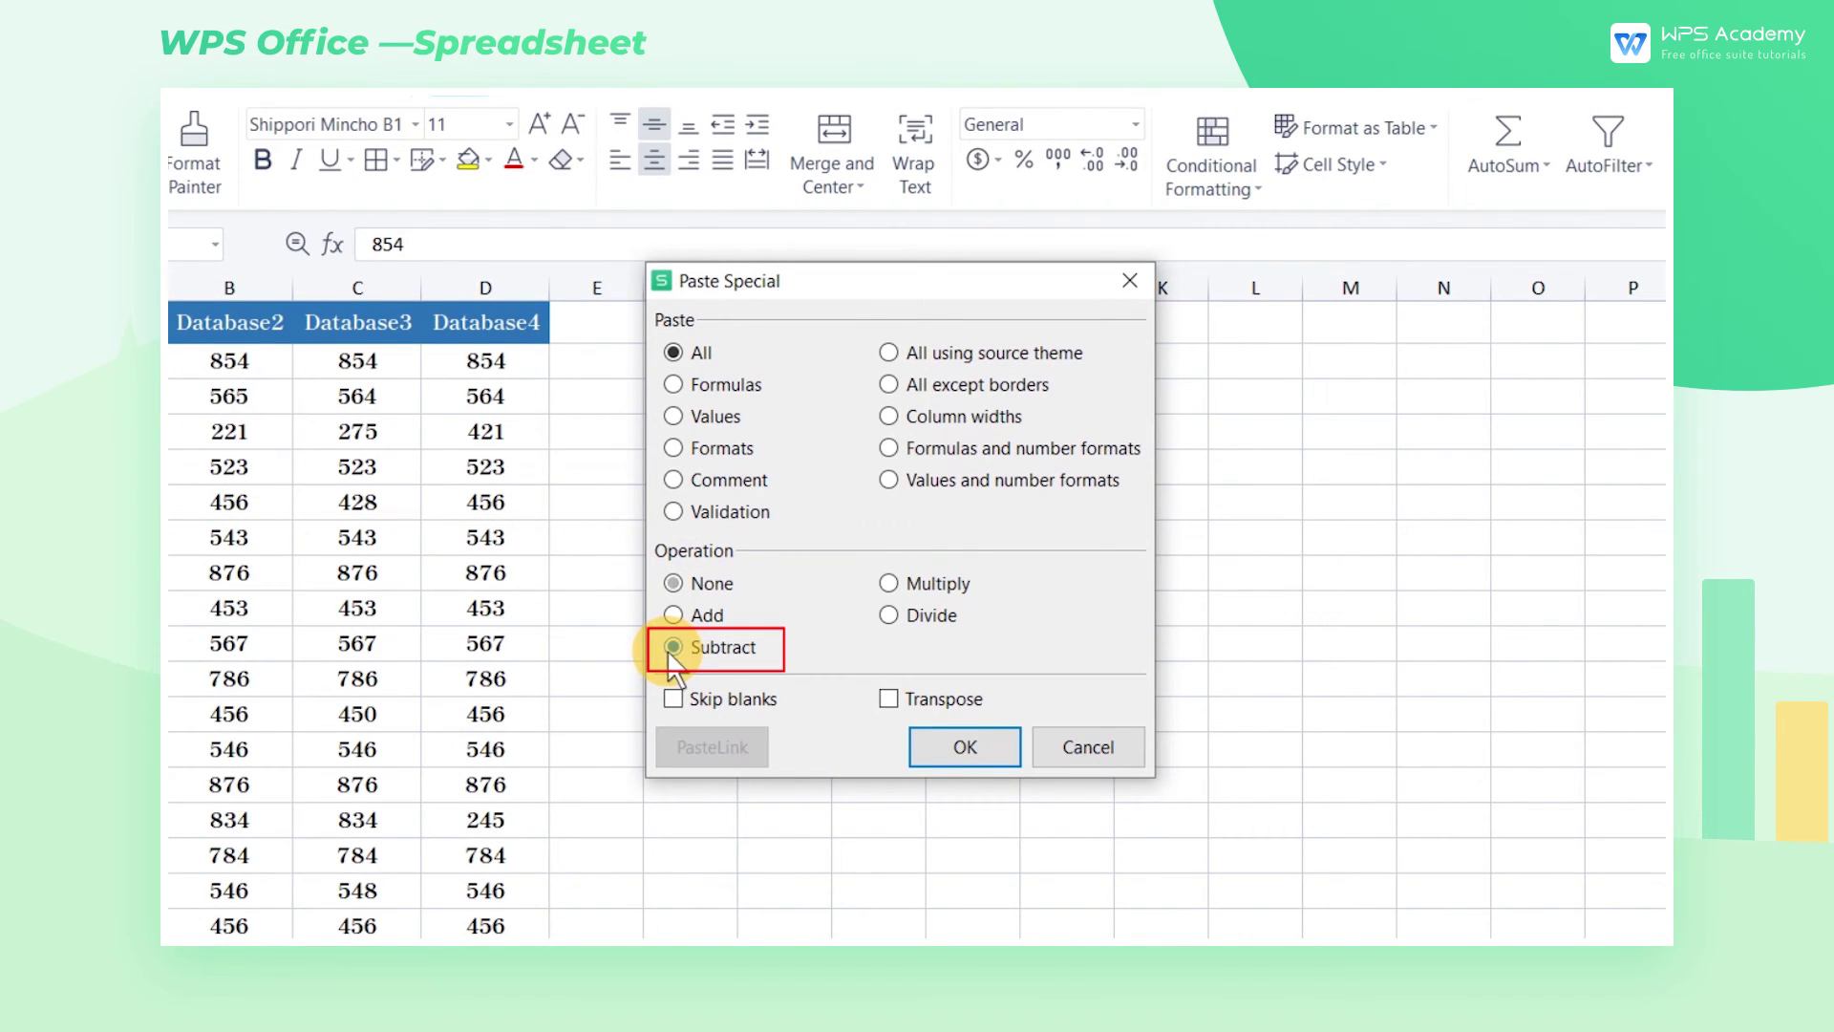
click(954, 748)
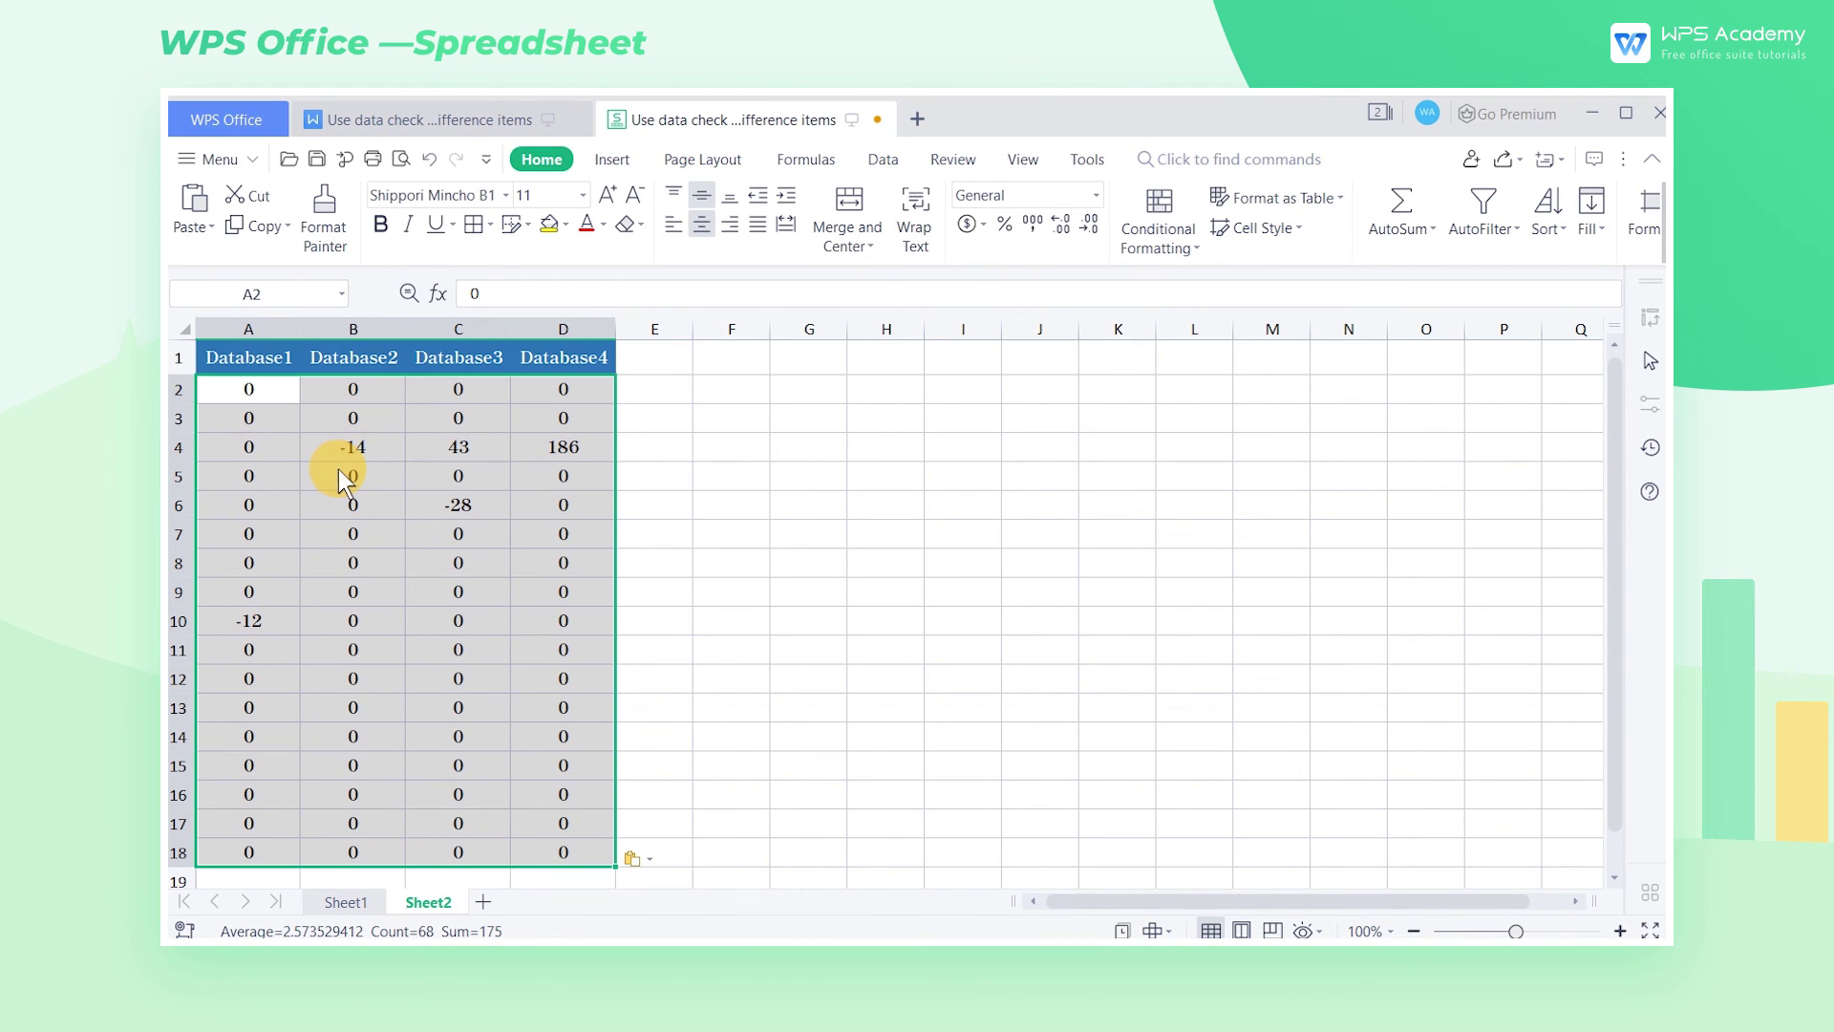
click(345, 455)
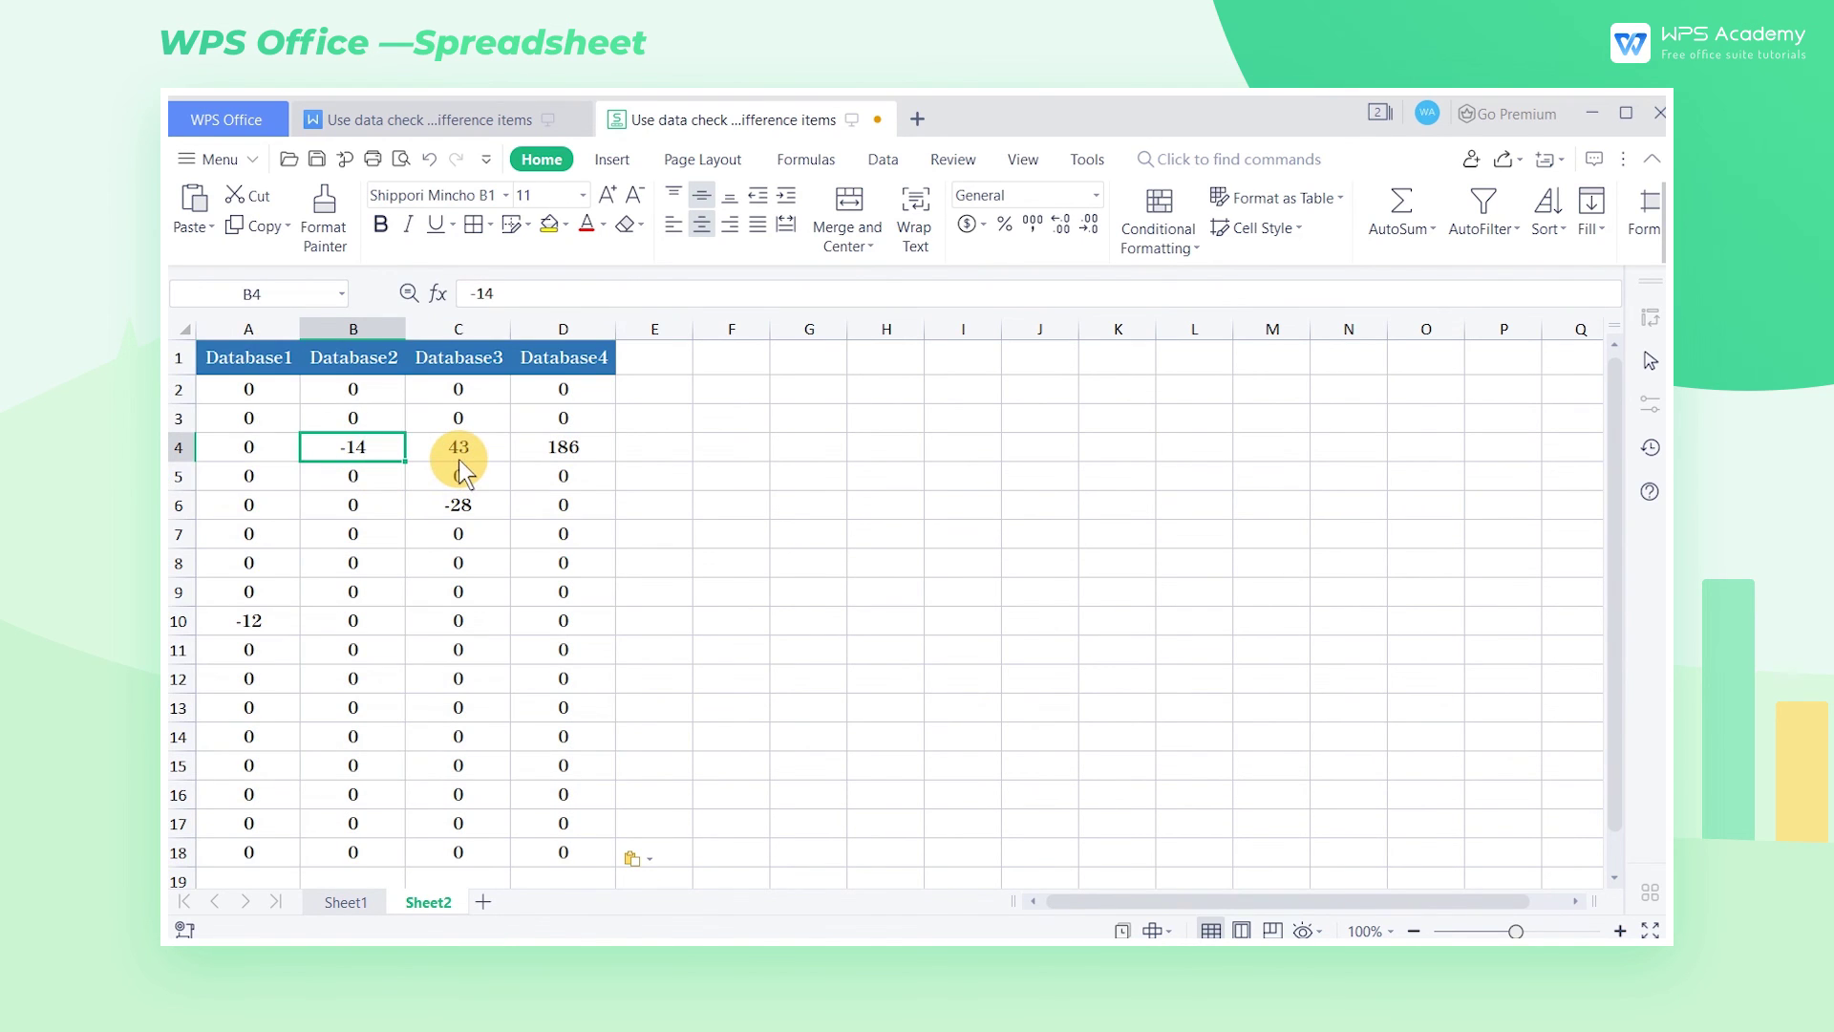
click(456, 457)
click(555, 453)
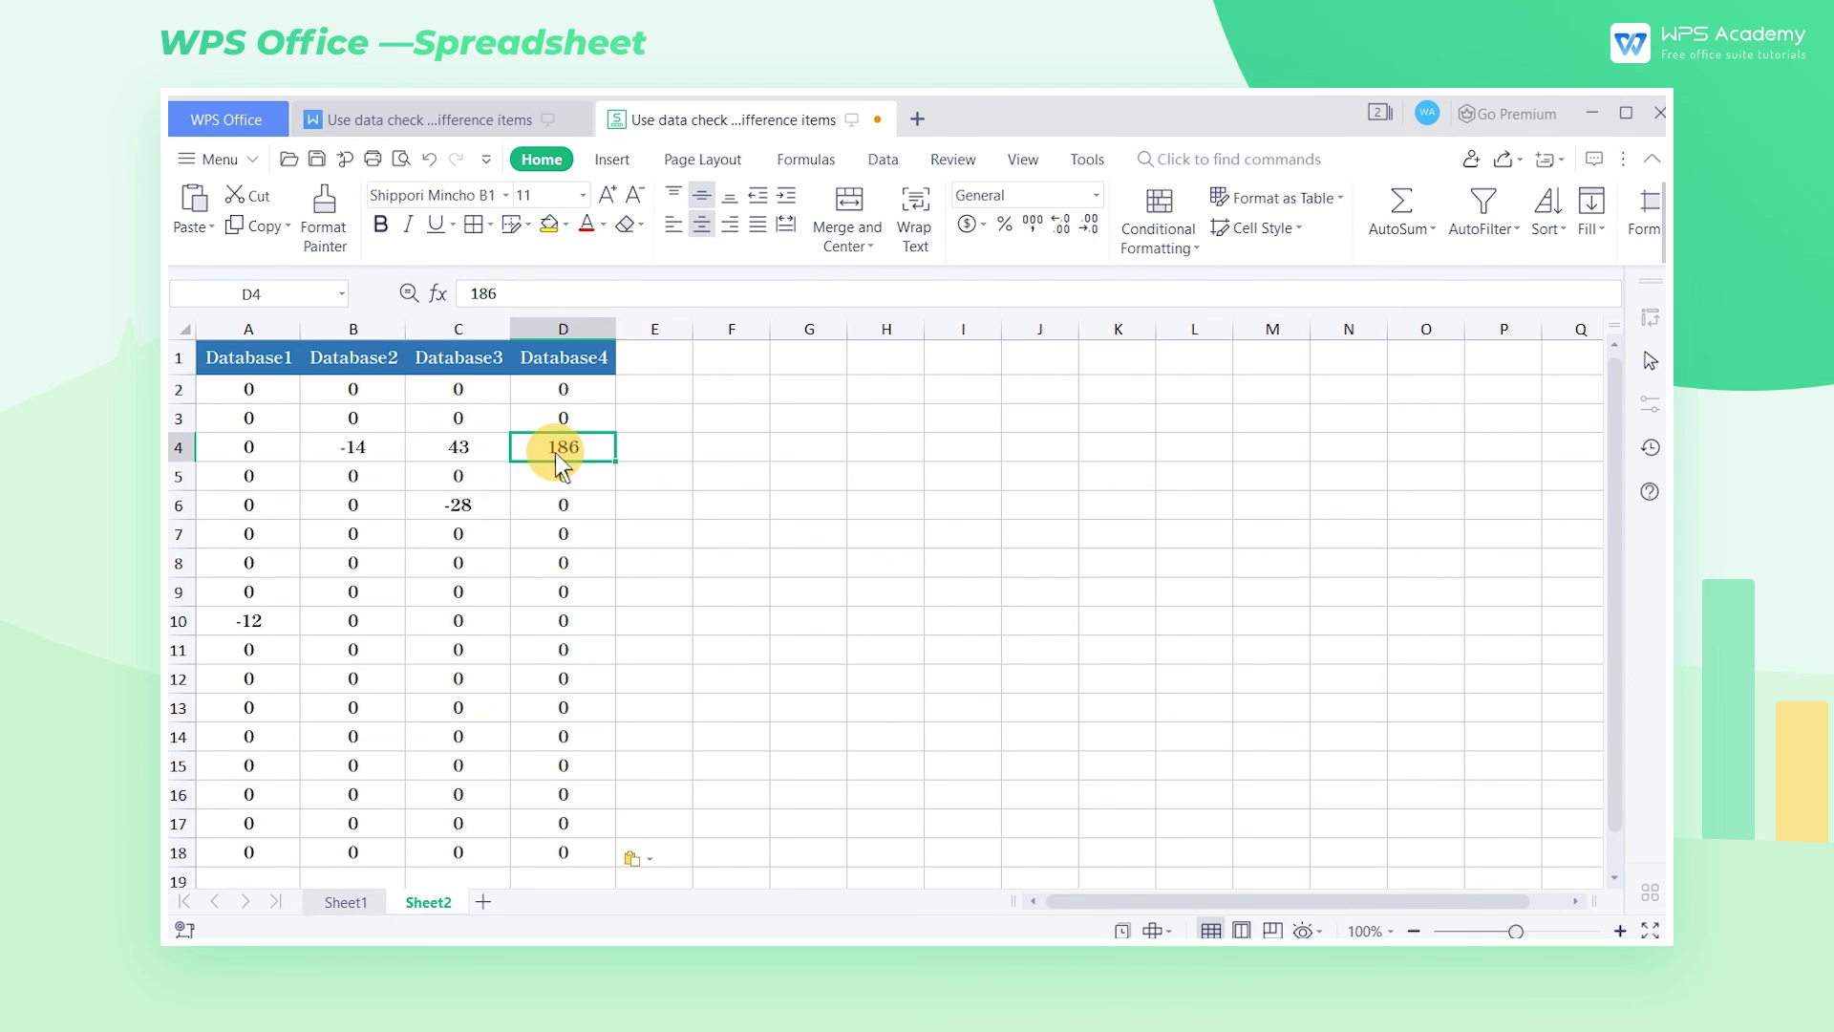
click(467, 507)
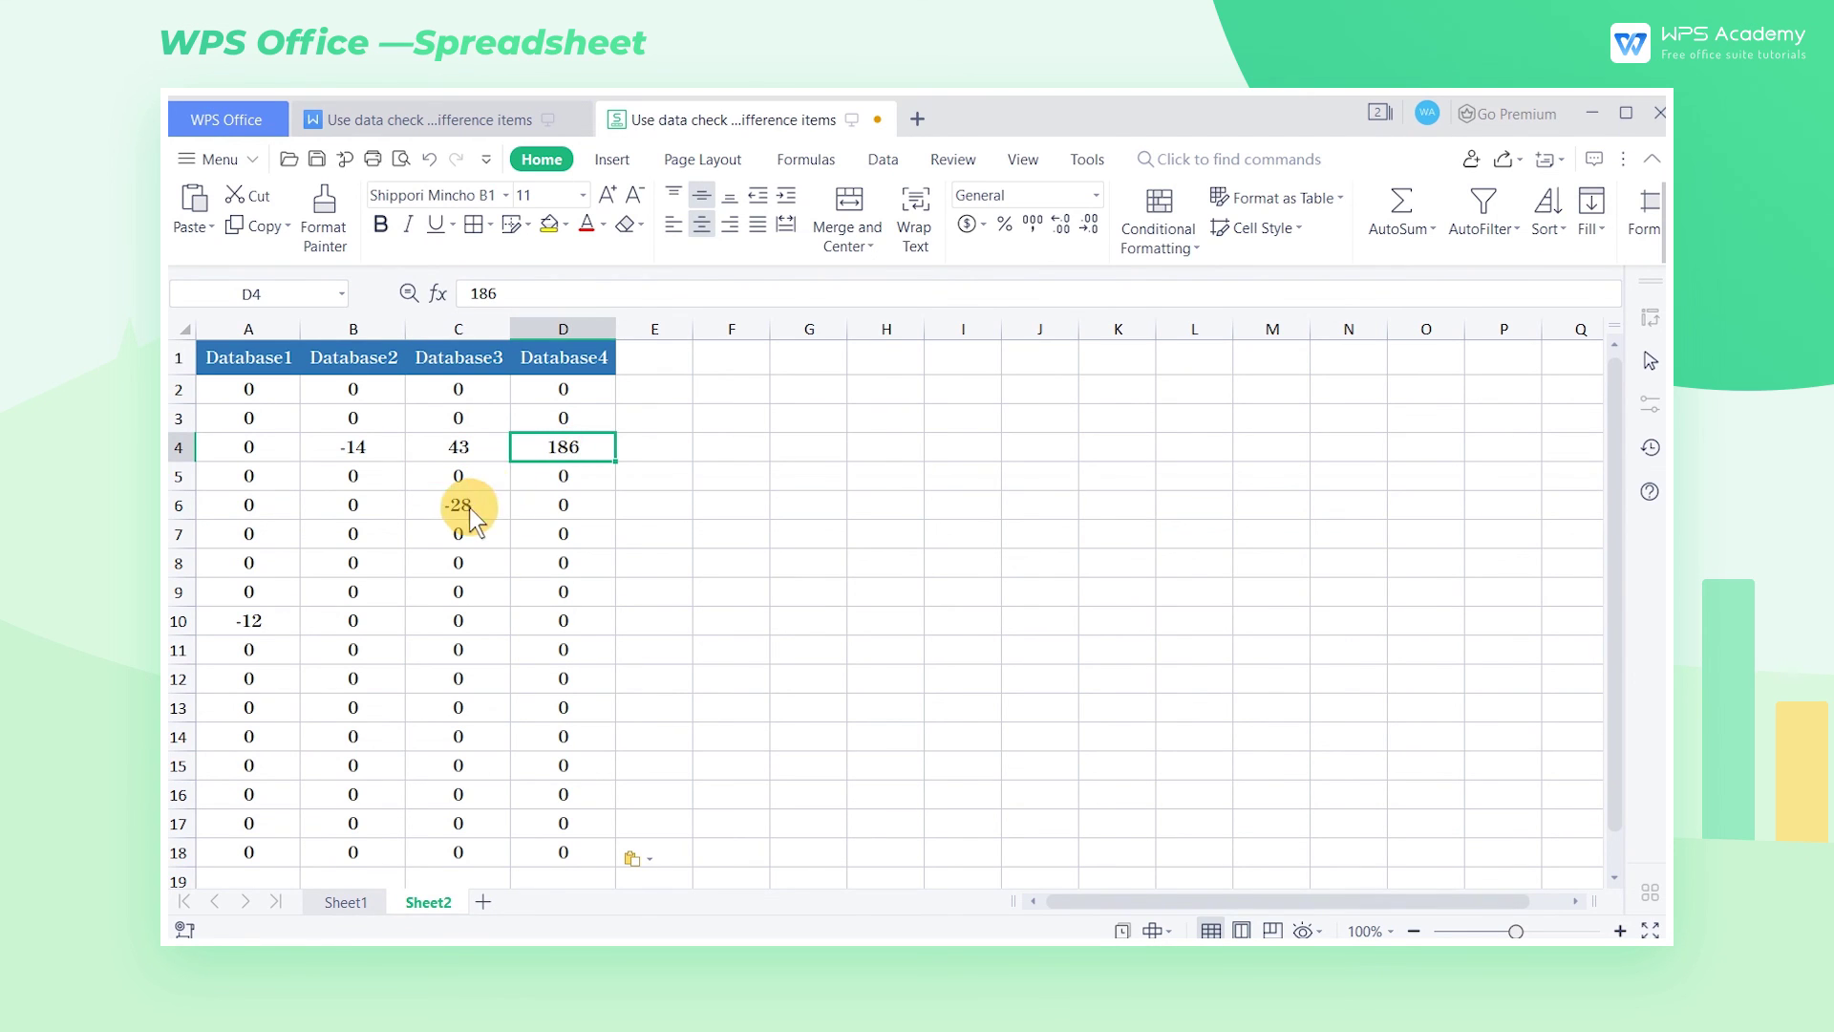